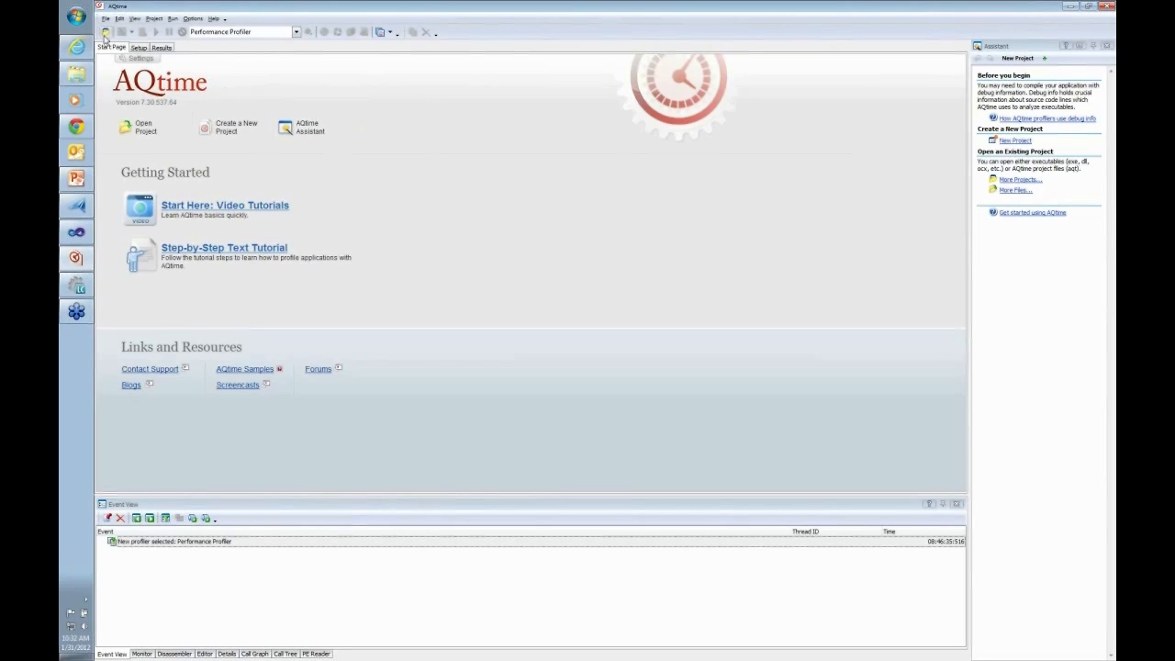
Create a new empty project and view the profiling levels of the Full Check by Routines area
left_click(106, 18)
left_click(127, 34)
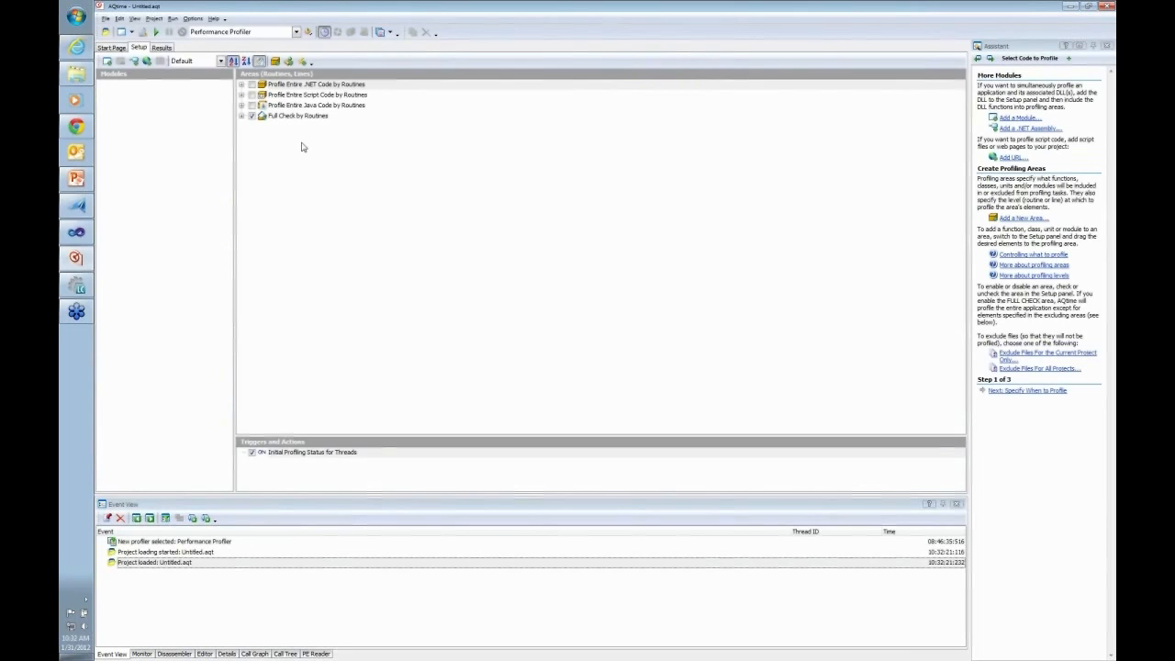
left_click(242, 117)
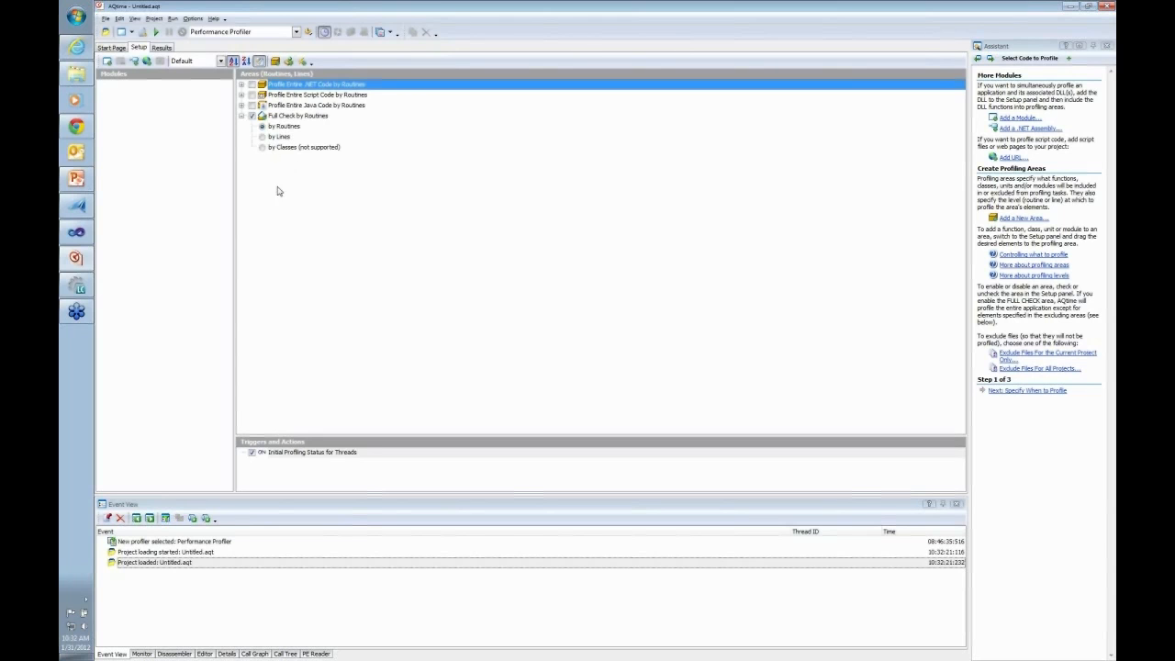
left_click(241, 118)
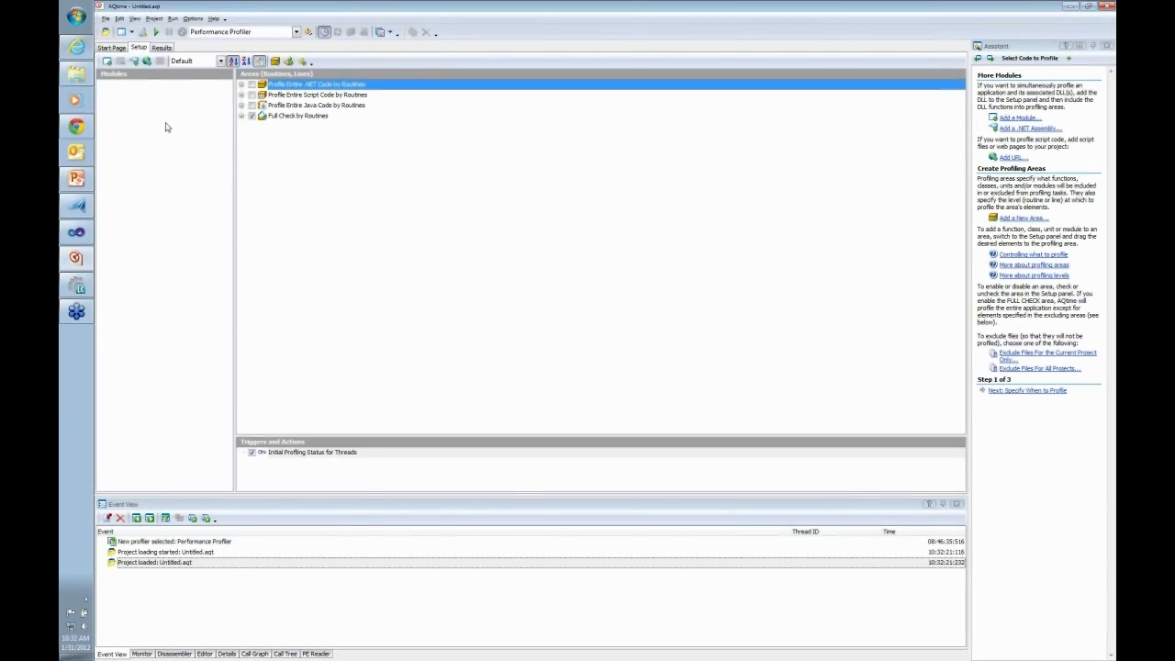
Add the module SLTestComplete.dll from the SLTestComplete project's Bin\Debug folder to the profiling project
left_click(108, 64)
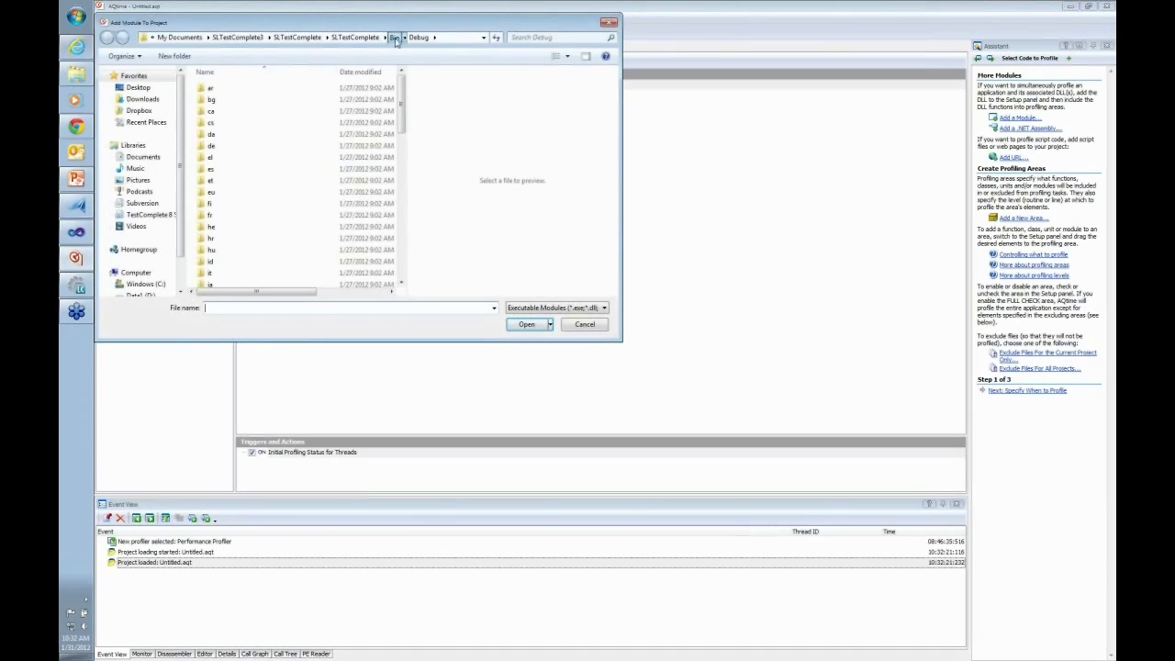
left_click(396, 38)
double_click(220, 89)
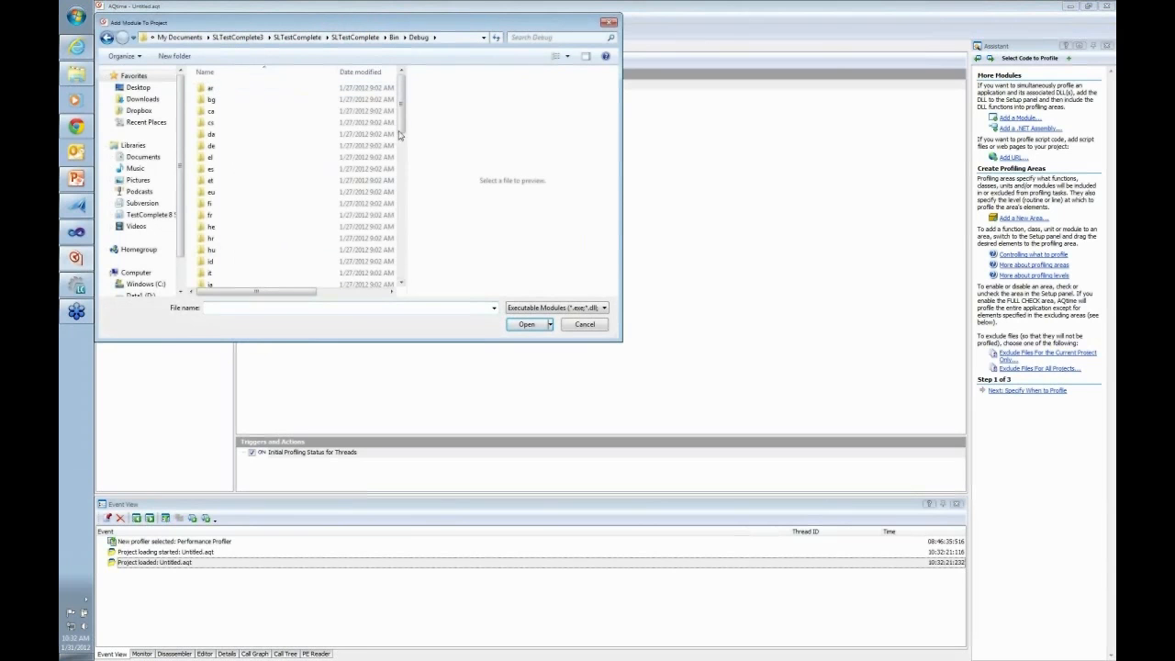
left_click(400, 207)
mouse_move(400, 207)
left_mouse_down()
mouse_move(401, 253)
mouse_move(401, 220)
left_mouse_up()
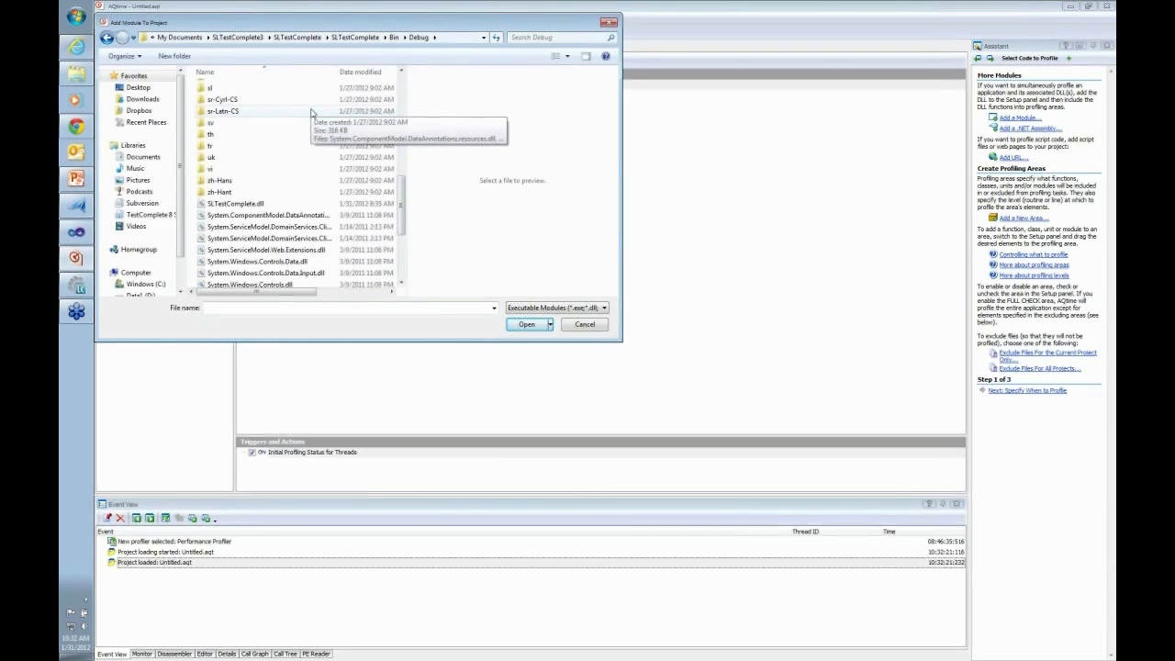
left_click(235, 206)
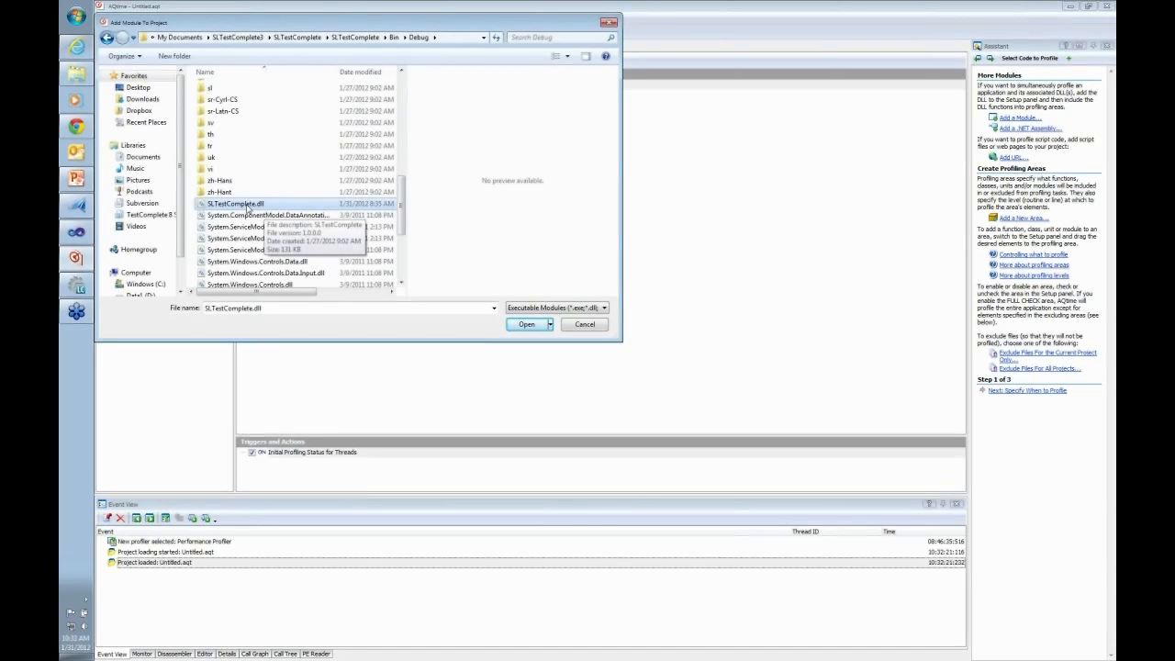
double_click(246, 205)
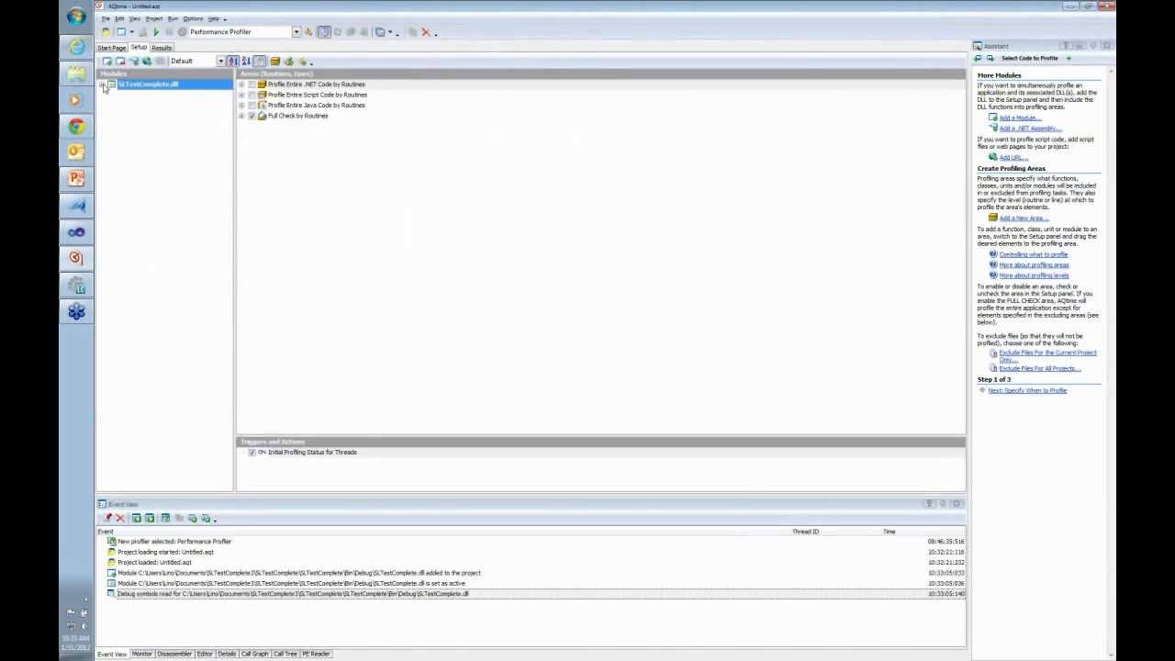
Examine the classes in every namespace of the SLTestComplete.dll module, from SLTestComplete to SLTestComplete.Web.Services
left_click(102, 84)
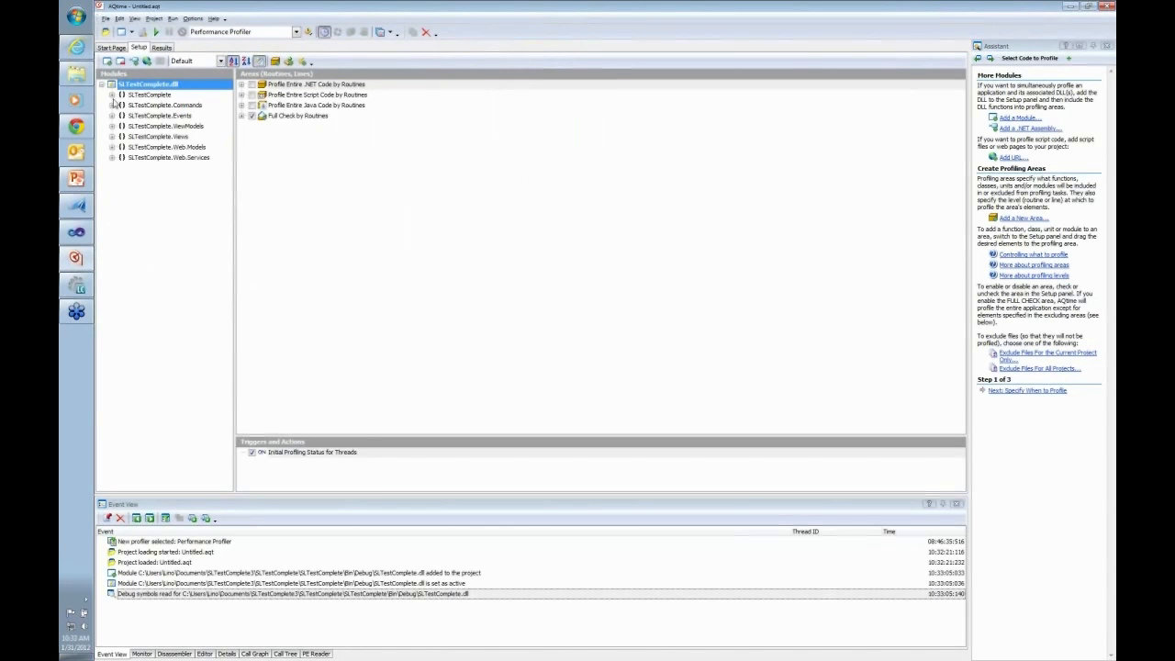
left_click(111, 96)
left_click(111, 168)
left_click(111, 199)
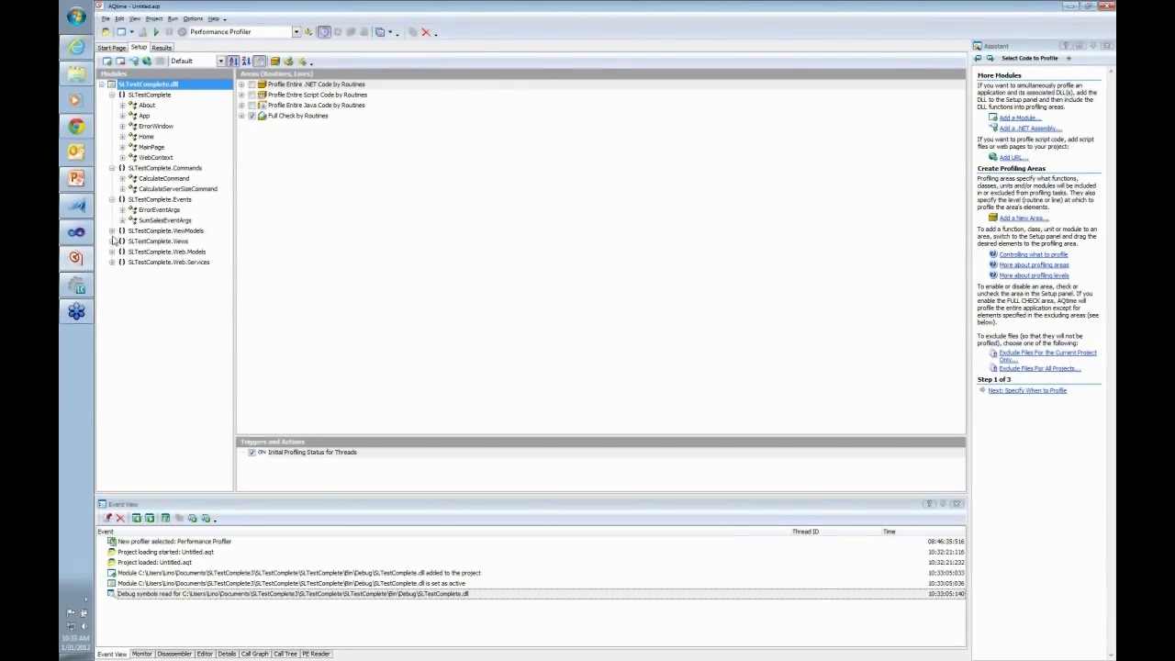
left_click(112, 230)
left_click(111, 282)
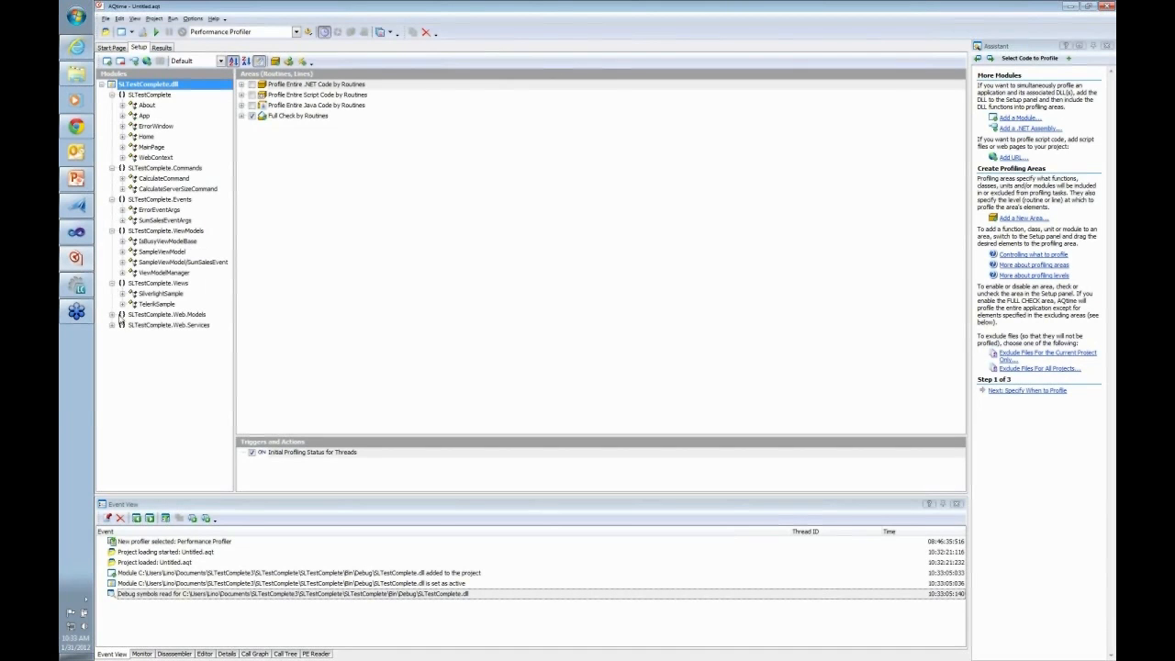
left_click(111, 314)
left_click(111, 336)
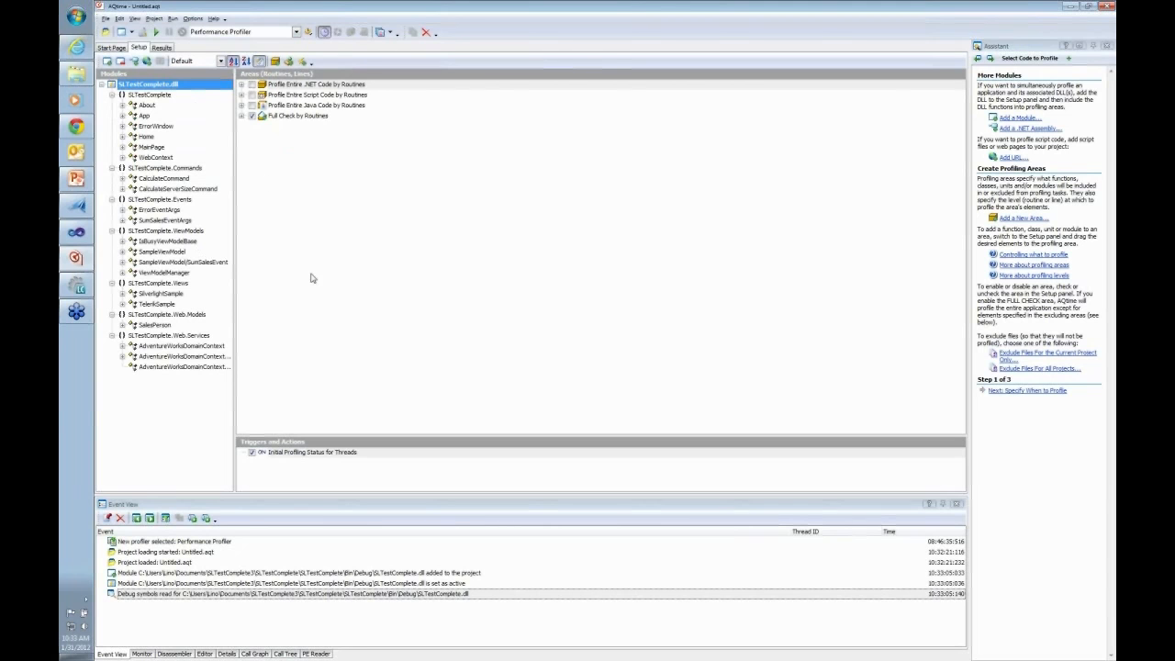
Review the available Allocation and Coverage profilers and choose Performance Profiler
left_click(296, 33)
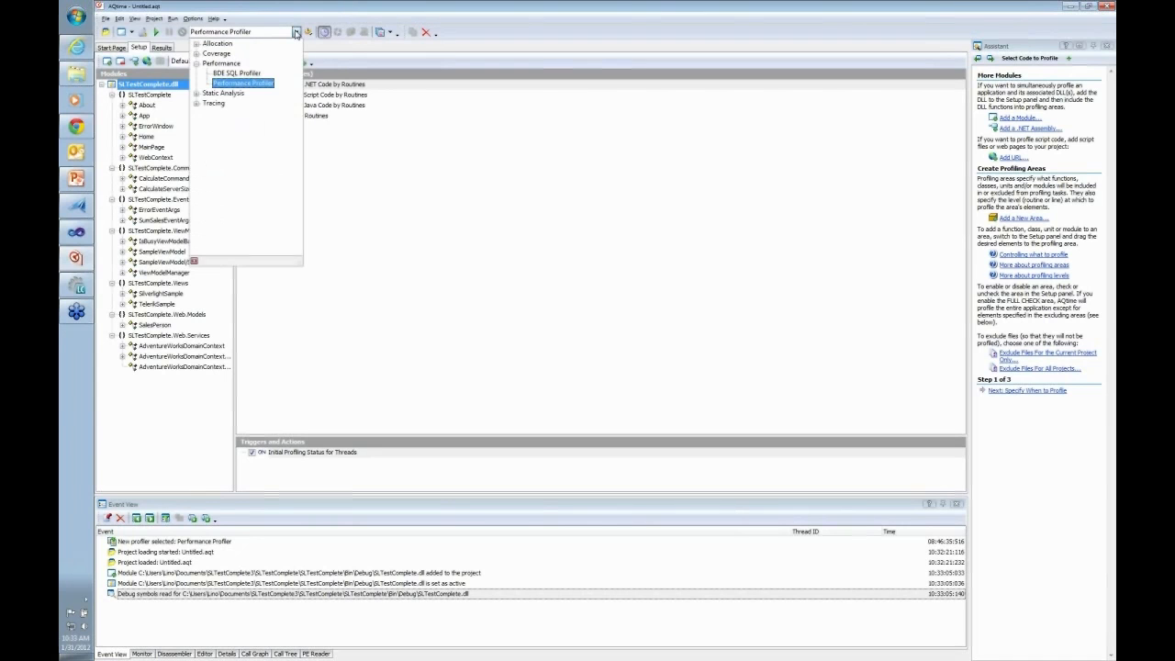
left_click(196, 44)
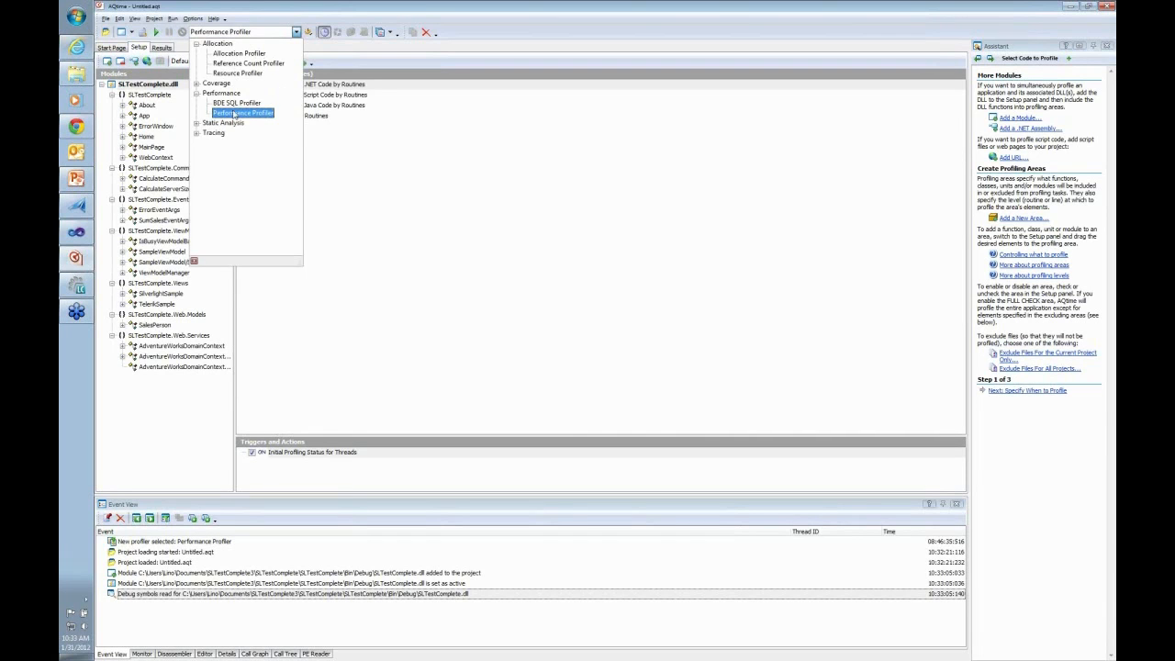
left_click(197, 84)
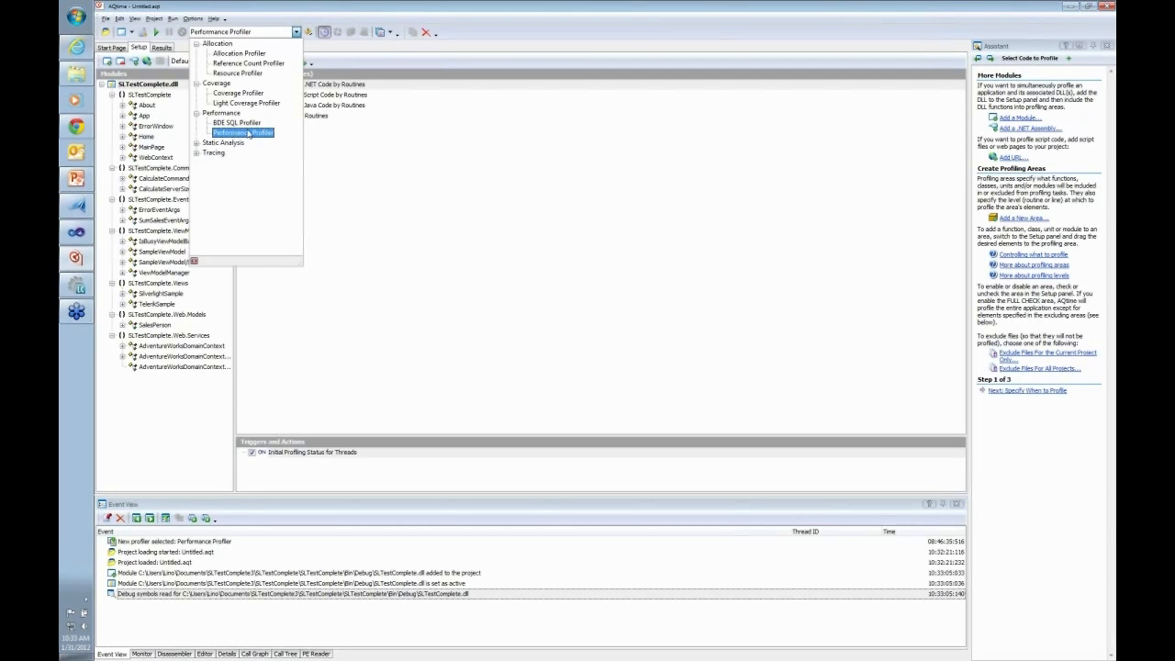
left_click(248, 135)
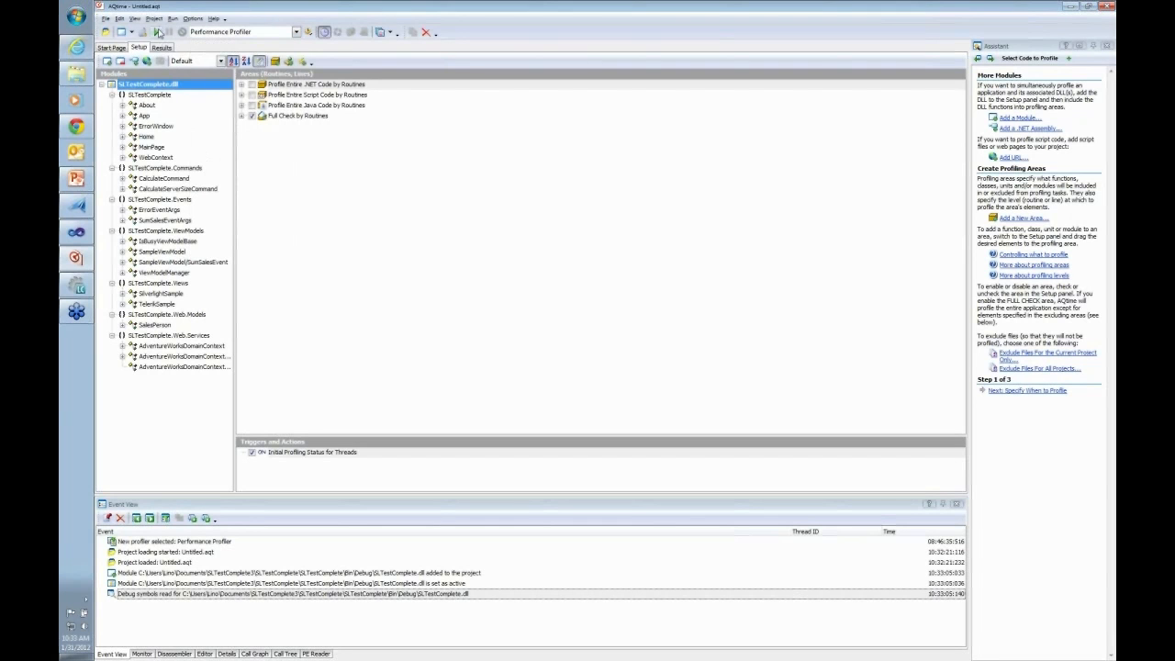
Set the host application in the run parameters to Internet Explorer
left_click(173, 19)
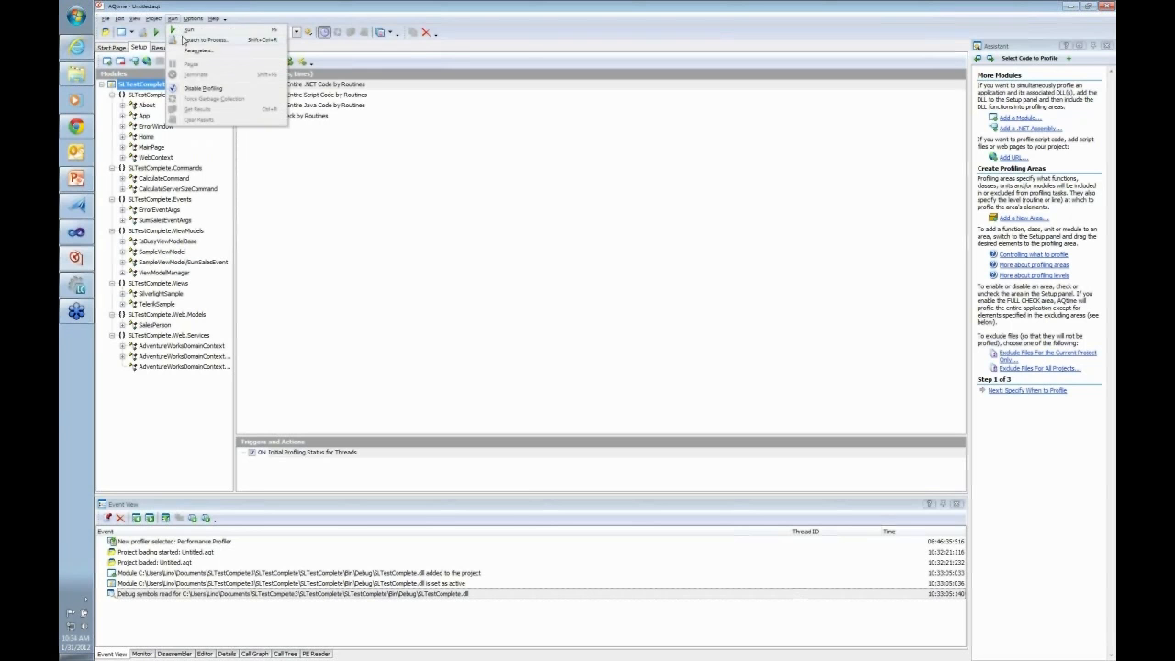
left_click(196, 52)
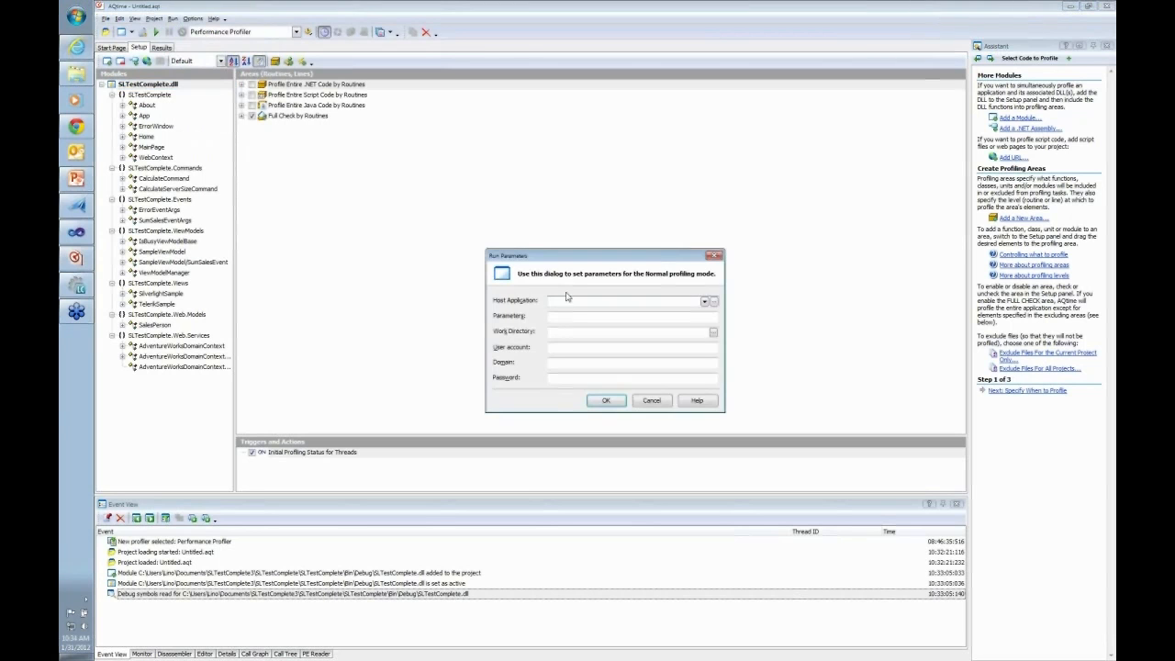
left_click(704, 301)
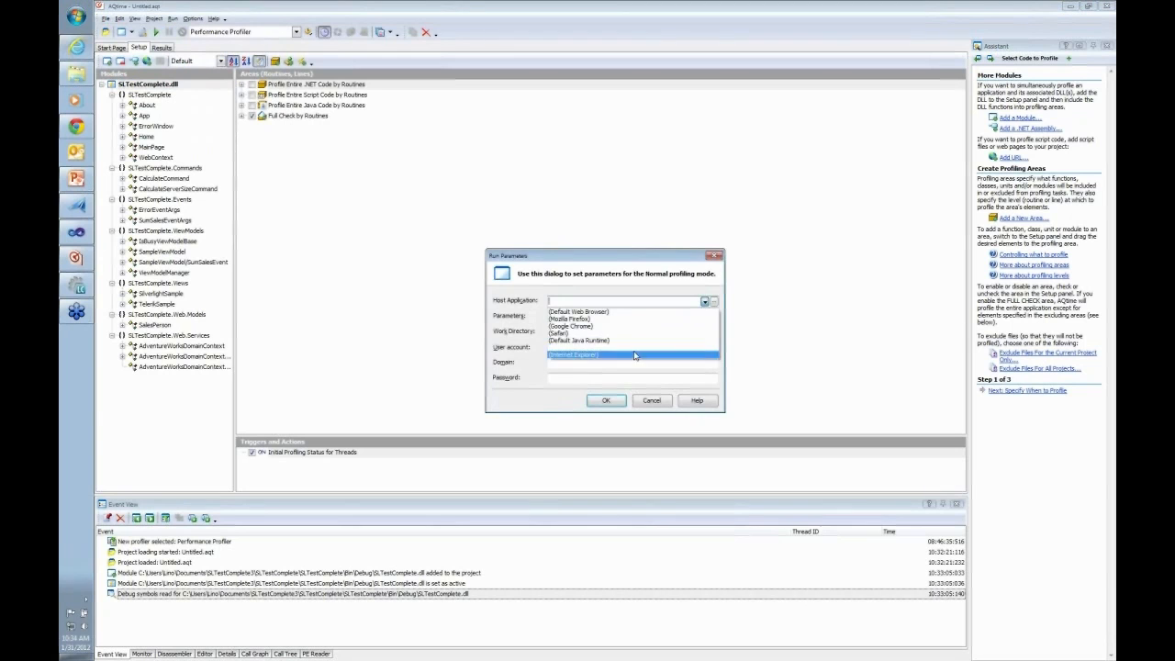
left_click(594, 360)
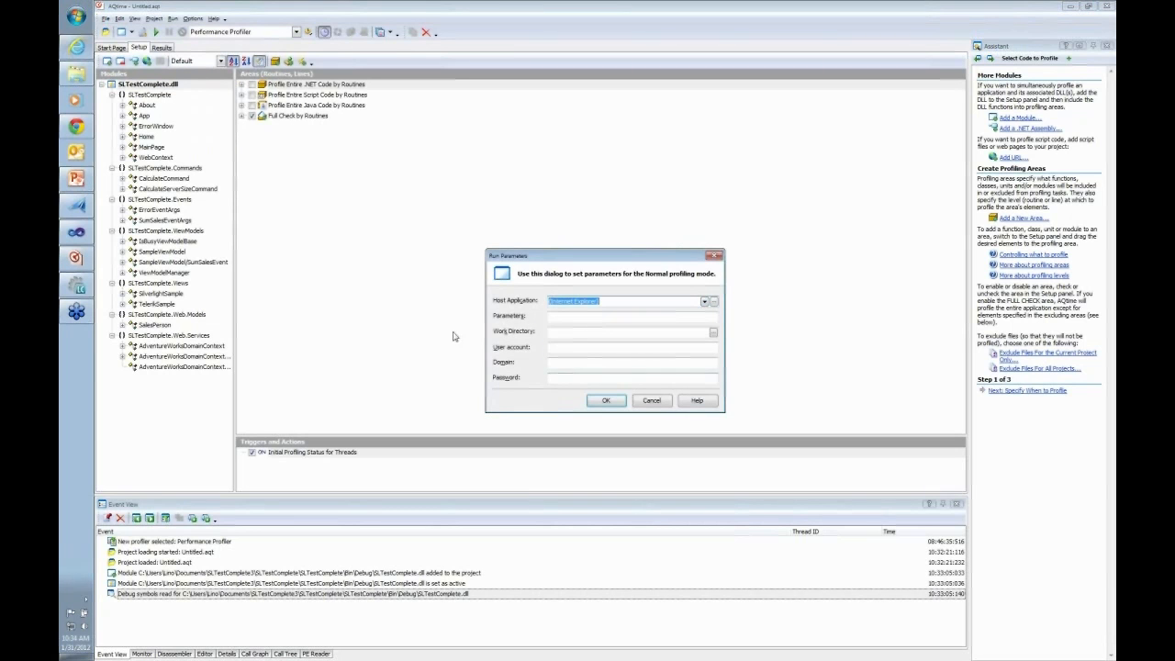
Copy the Telerik sample page's address from Internet Explorer and save it as the run parameter: localhost:52374/SLTestCompleteTestPage.aspx#/TelerikSample
left_click(77, 46)
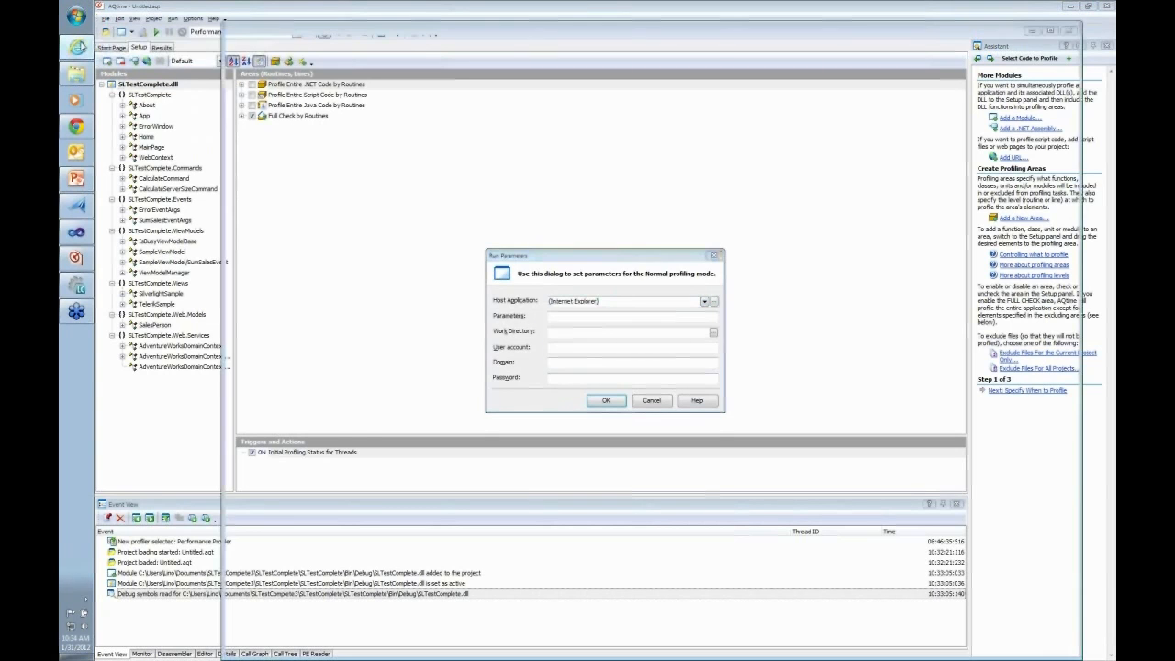
left_click(498, 48)
key("ctrl+c")
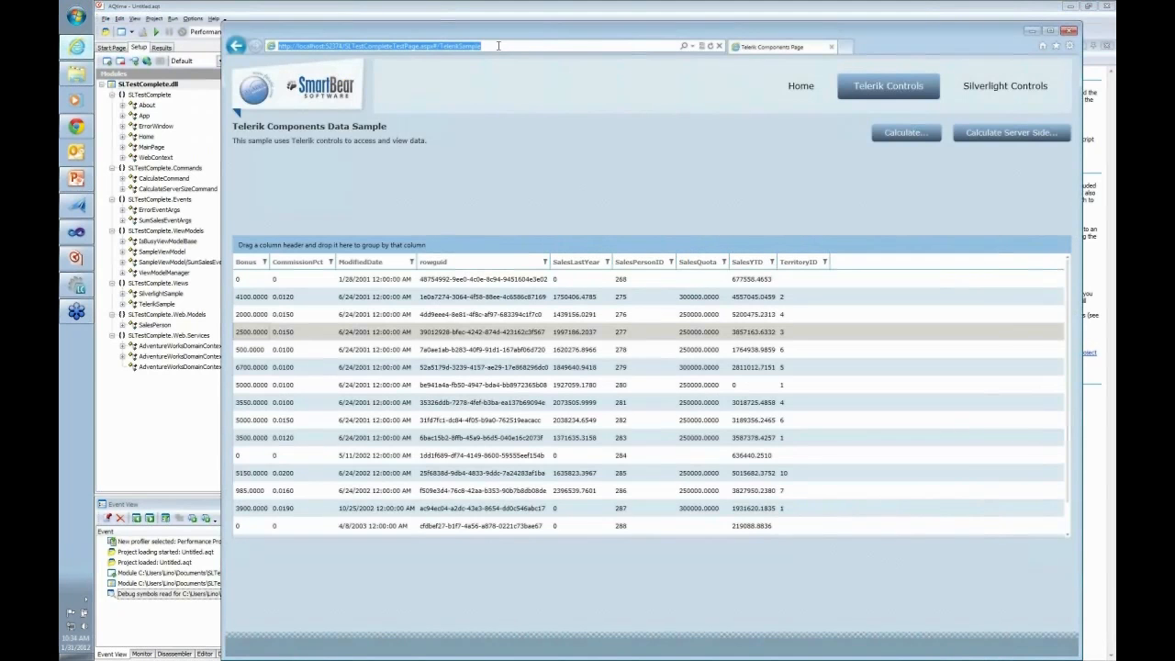
left_click(1071, 31)
left_click(562, 317)
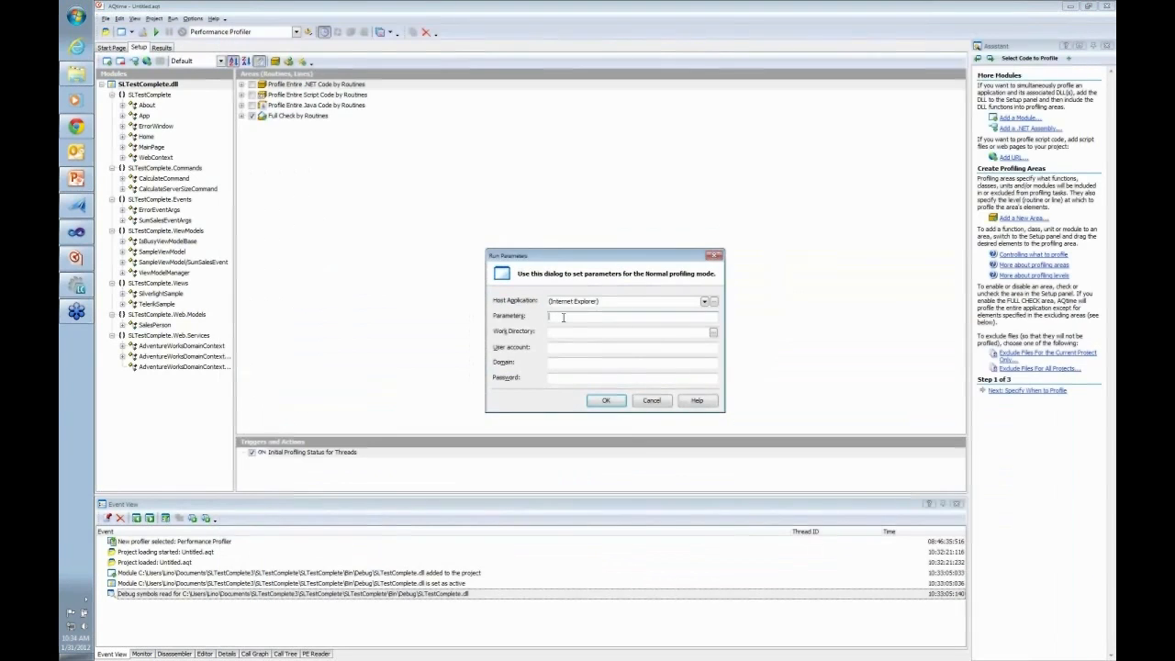
key("ctrl+v")
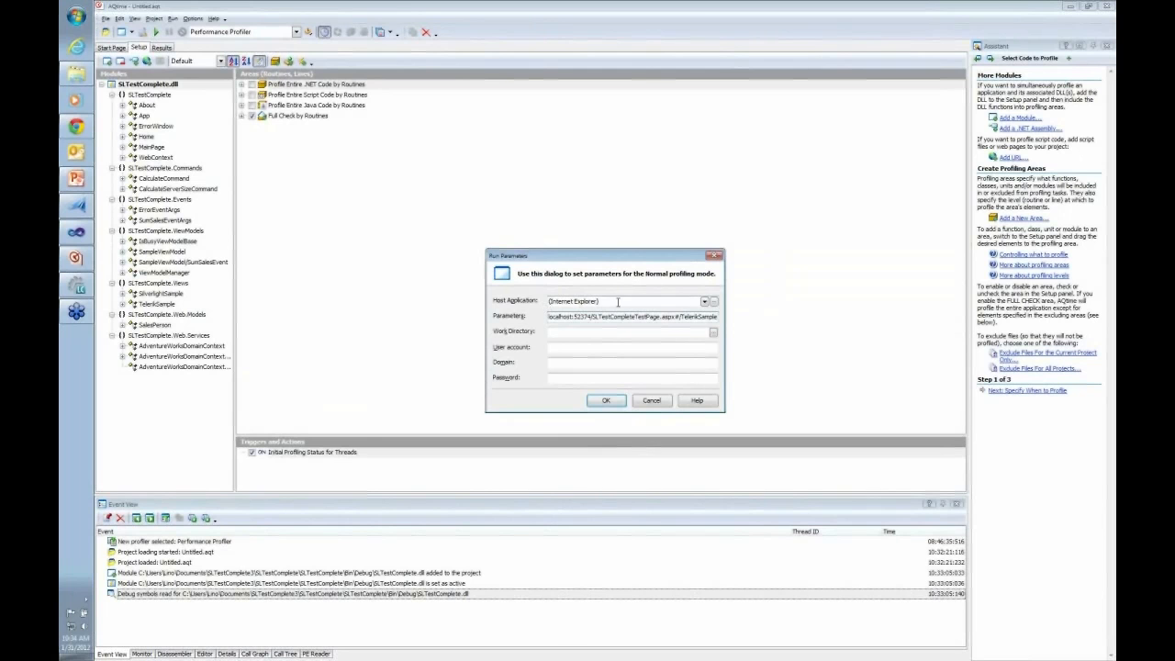
left_click(607, 401)
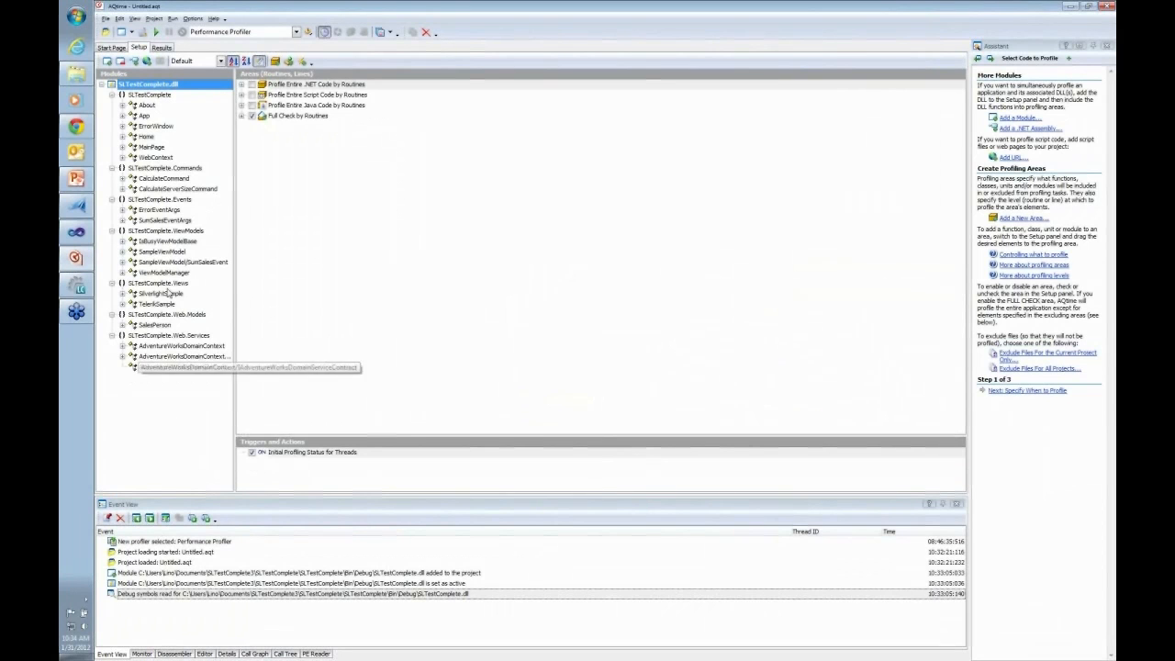
Try to run the performance profiling with the Win32 Threads model and the Elapsed Time counter
left_click(156, 33)
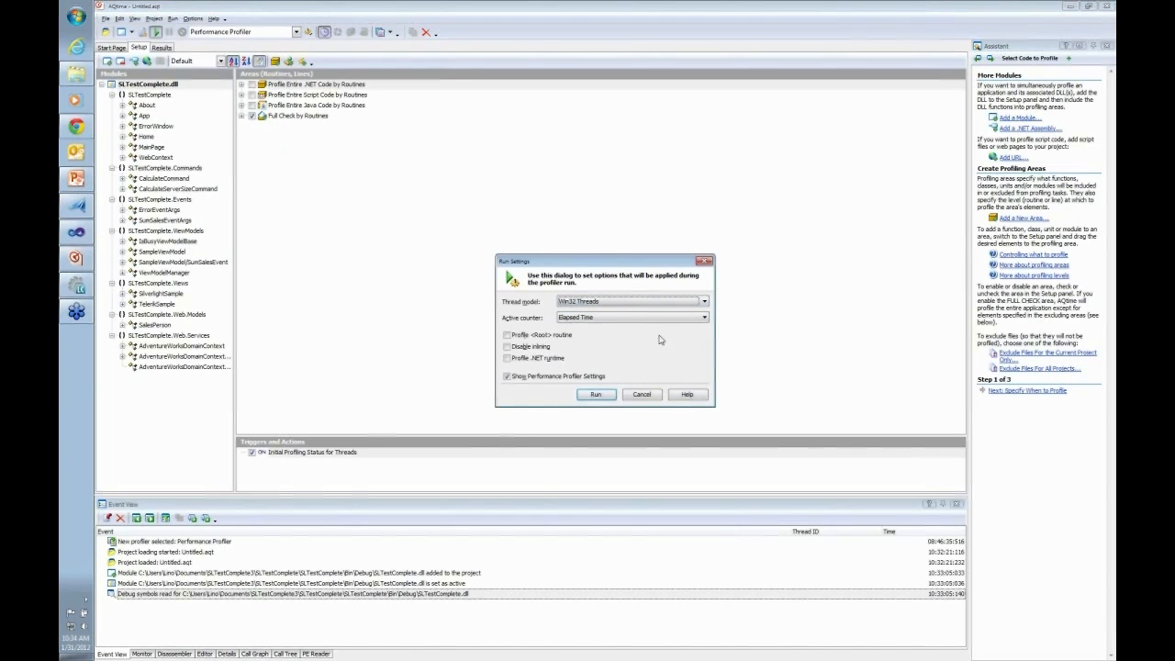
left_click(597, 394)
left_click(603, 360)
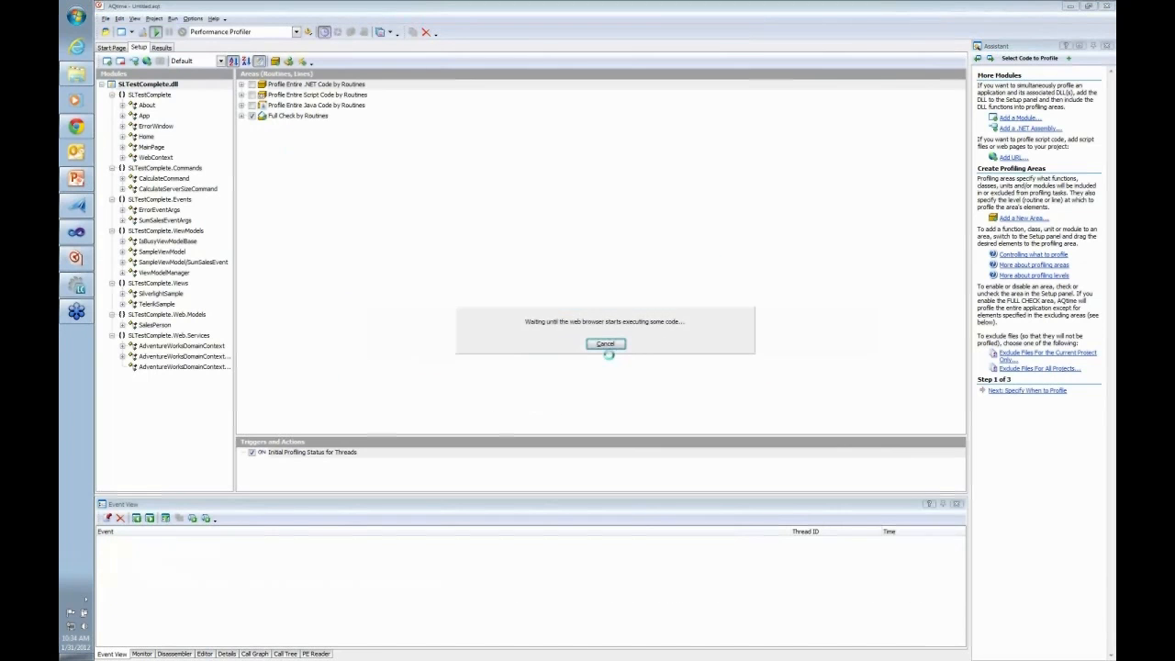
left_click(603, 349)
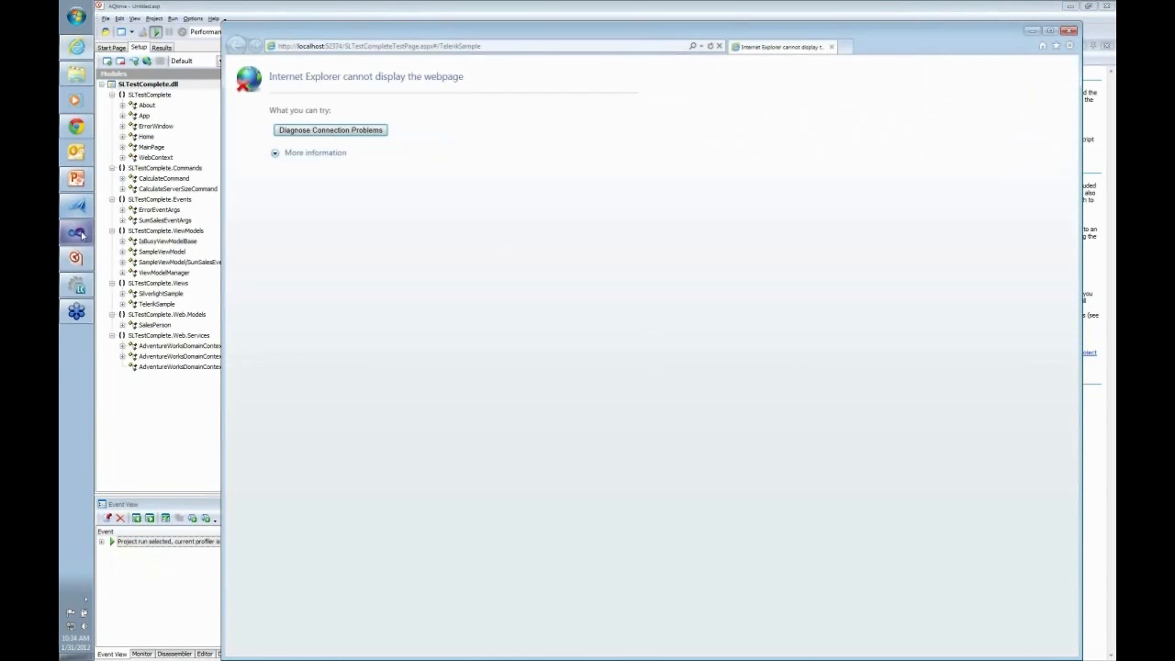
Switch to Visual Studio, close the Internet Explorer window, and restart debugging of the SLTestComplete solution
left_click(78, 234)
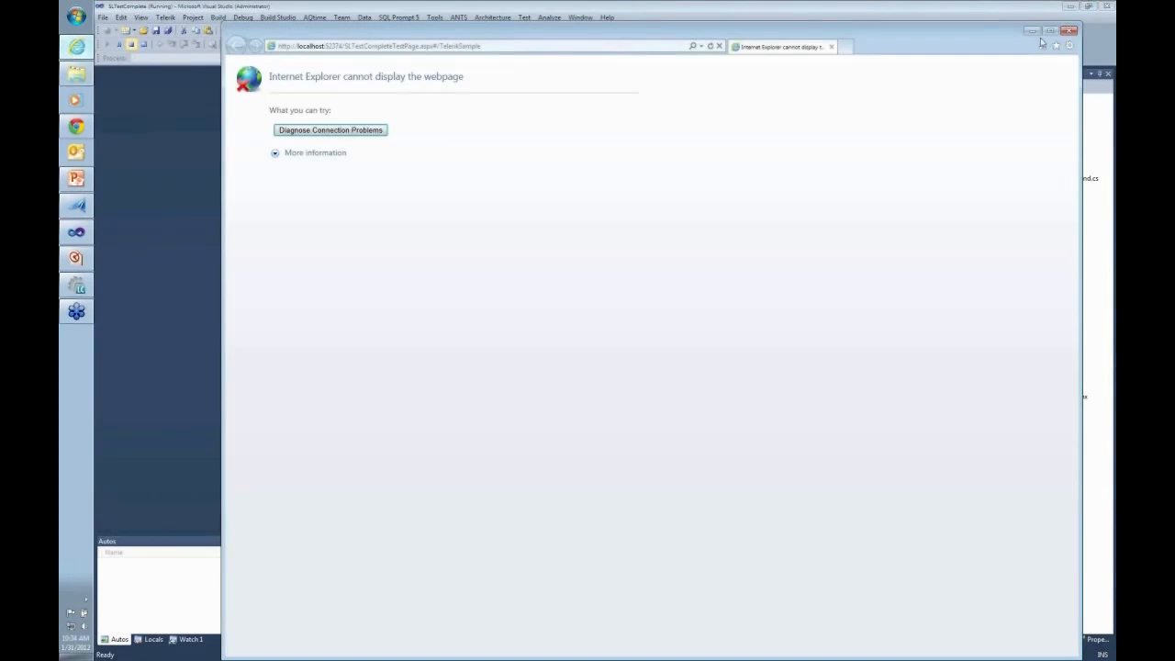
left_click(1069, 30)
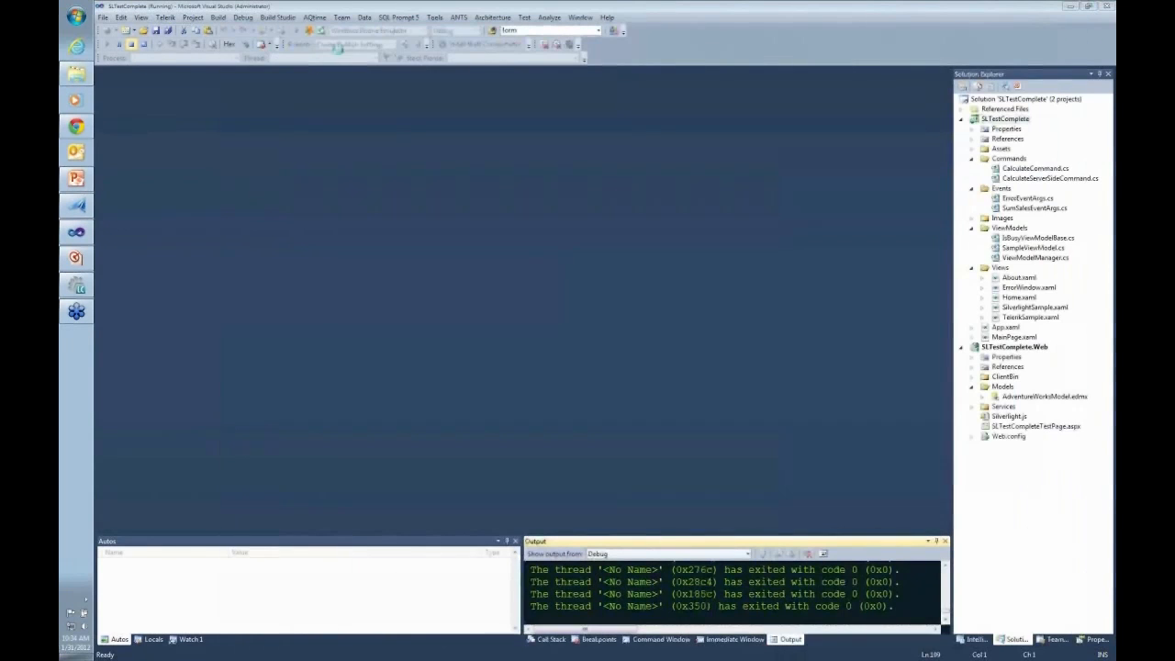
left_click(133, 45)
key("shift+F5")
left_click(605, 371)
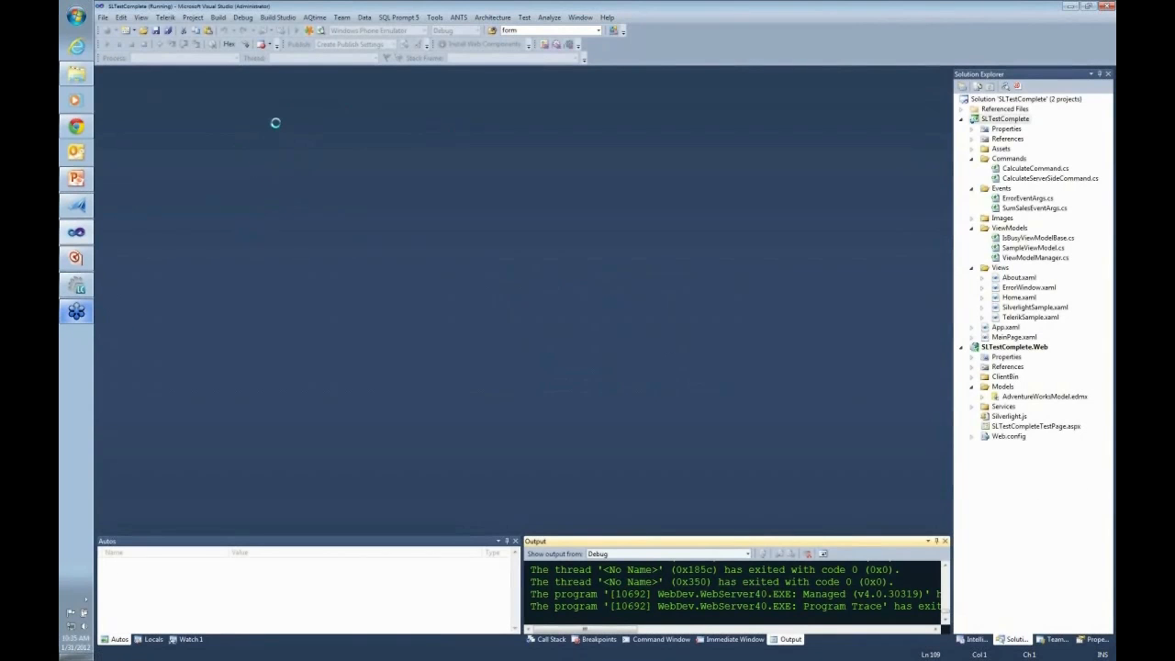
left_click(296, 31)
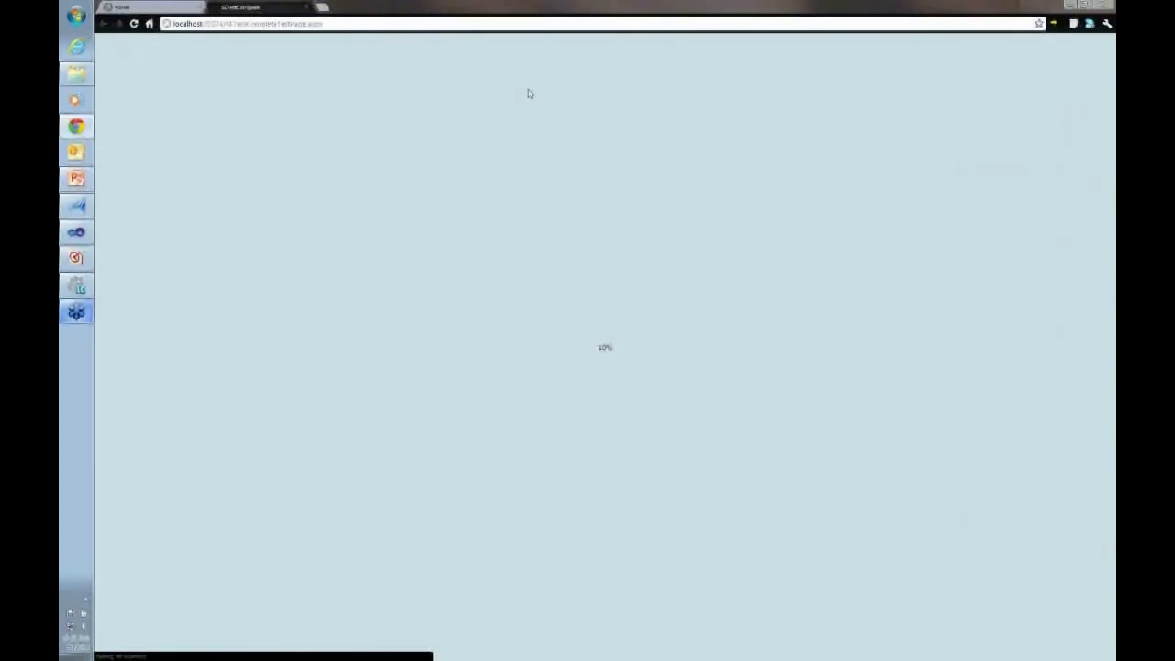
Check the launched application's page address in Chrome, minimize it, and cancel the waiting profiler run in AQtime
left_click(384, 26)
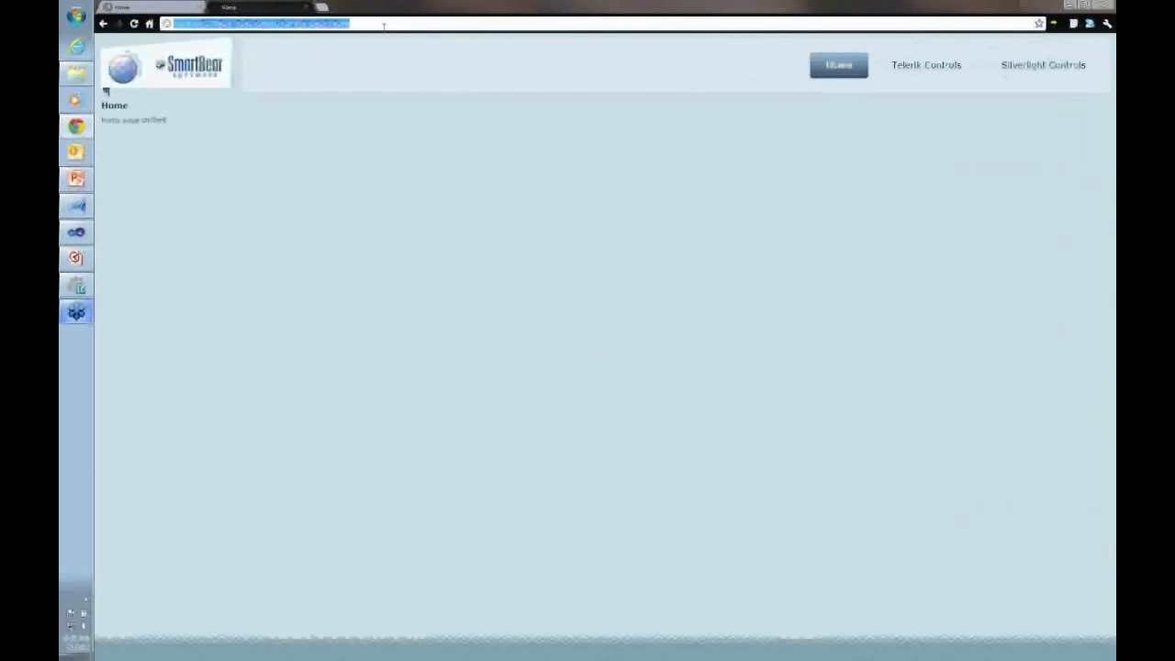
left_click(1070, 4)
left_click(78, 258)
left_click(606, 344)
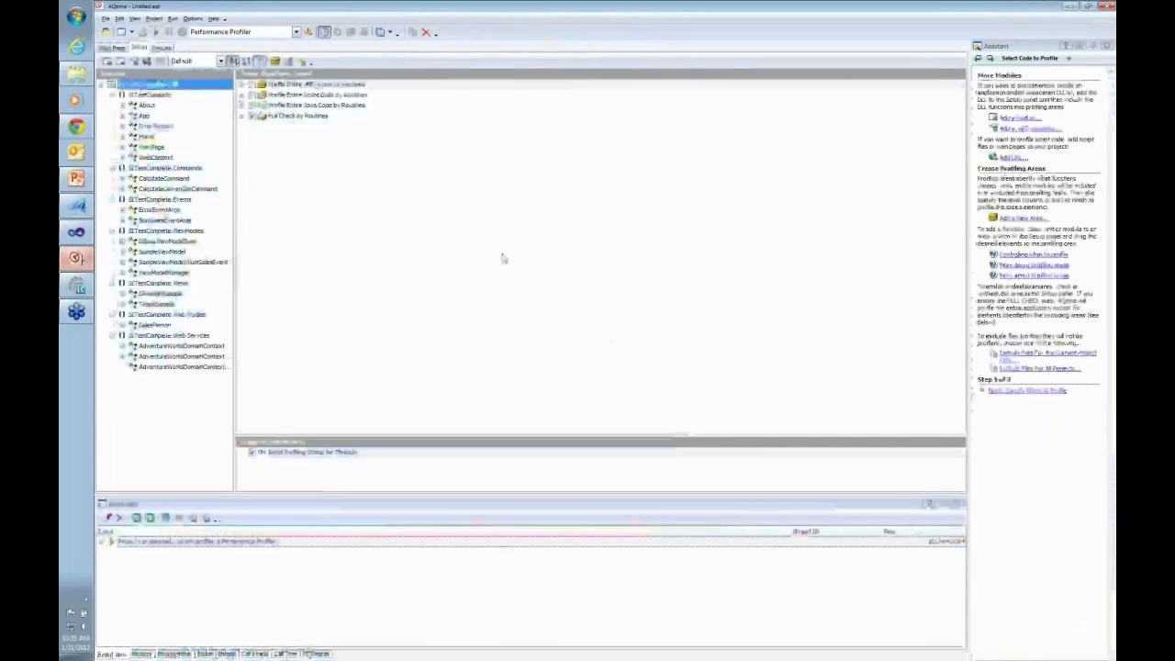
Restart the performance profiling run with its current settings and continue past the processor SpeedStep question
left_click(172, 19)
left_click(197, 57)
left_click(606, 400)
left_click(156, 32)
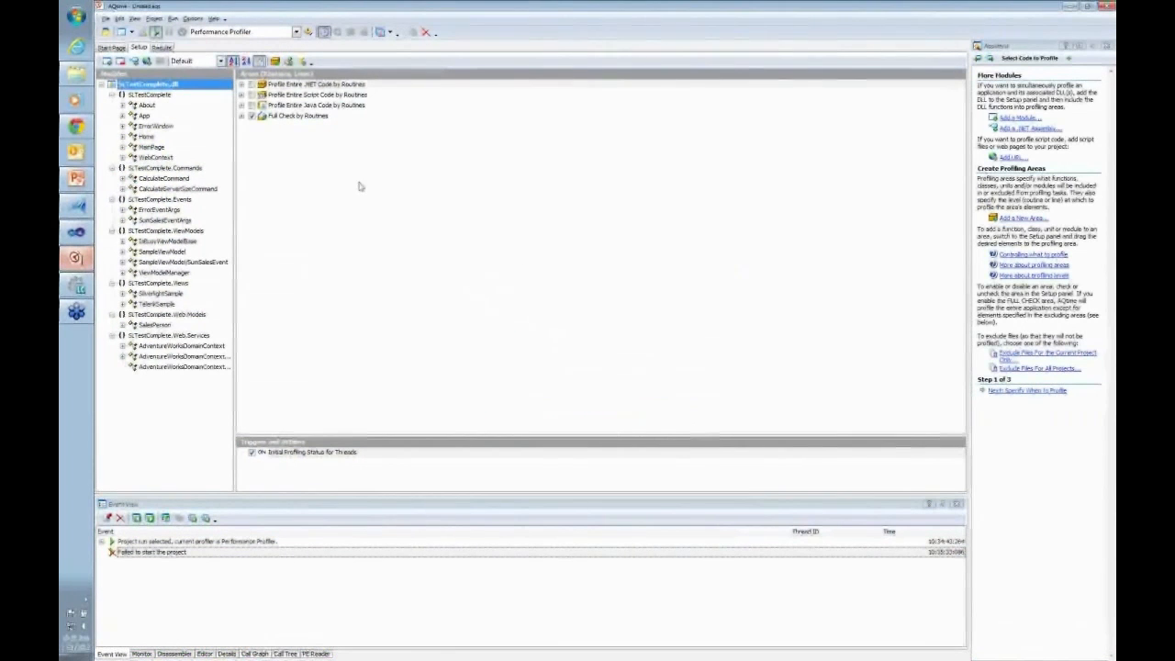
left_click(596, 392)
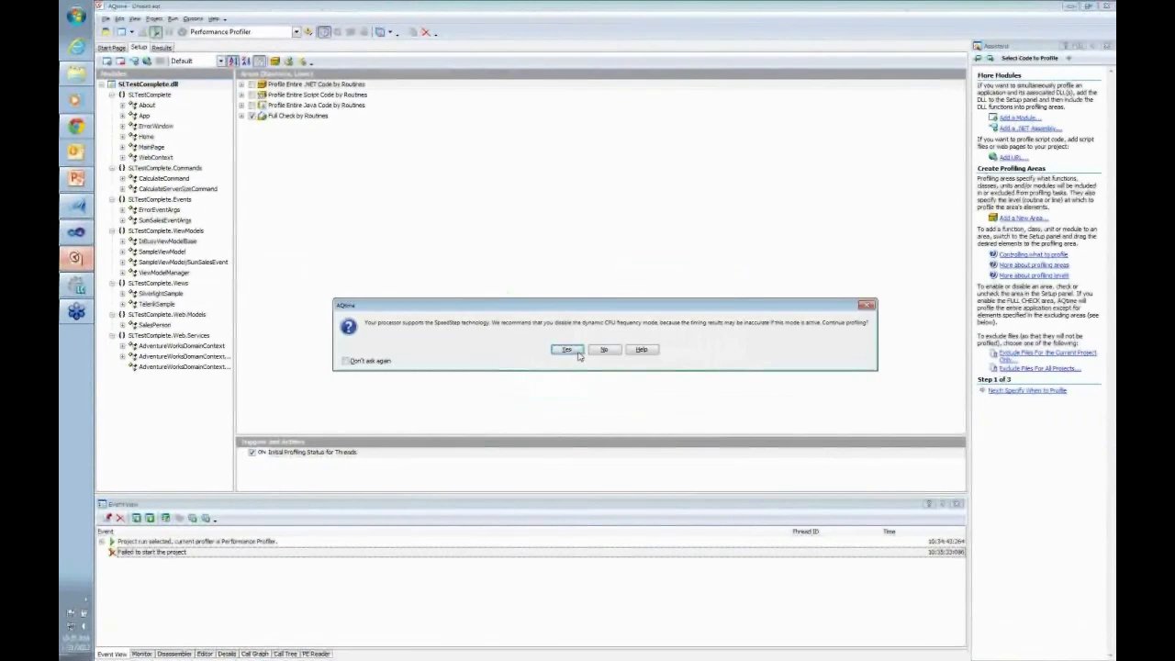
left_click(568, 349)
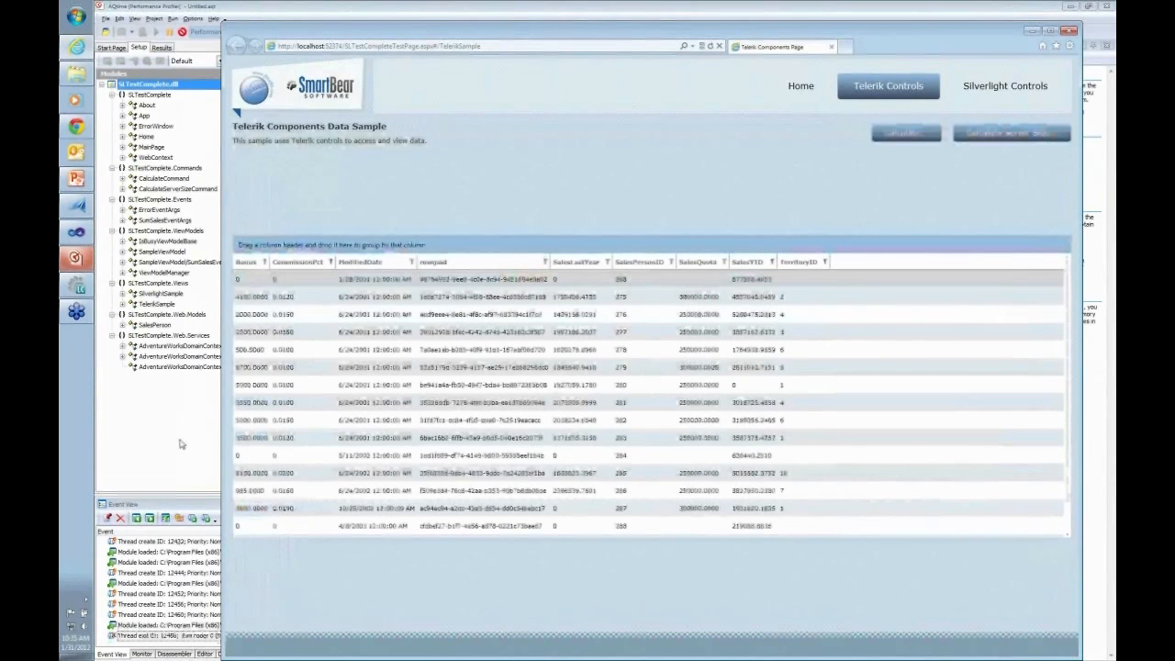
Switch to AQtime and examine the event log of loaded Silverlight modules and threads during the profiling run
left_click(181, 444)
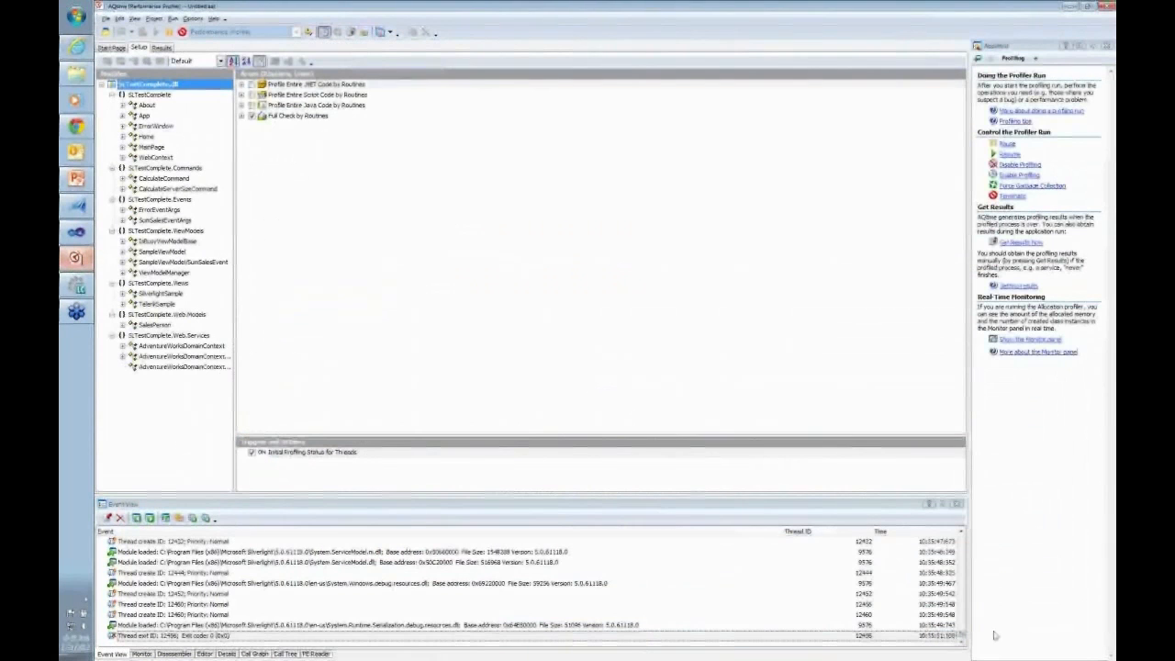
left_click(796, 634)
scroll(796, 630, "up", 10)
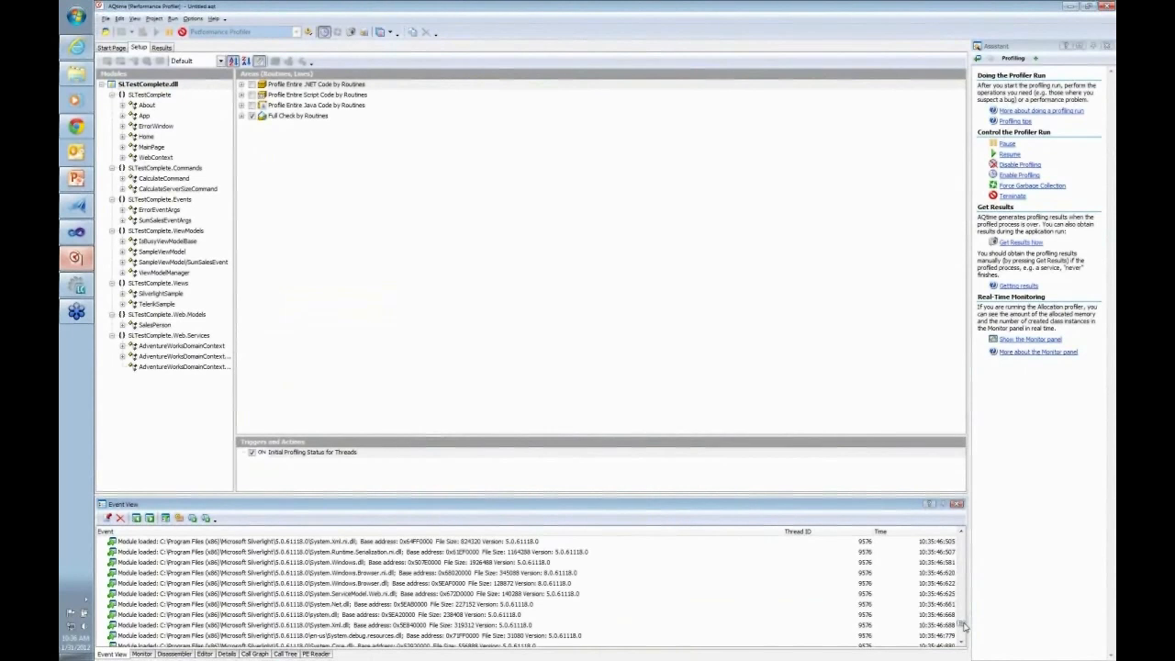
left_click_drag(963, 625, 962, 535)
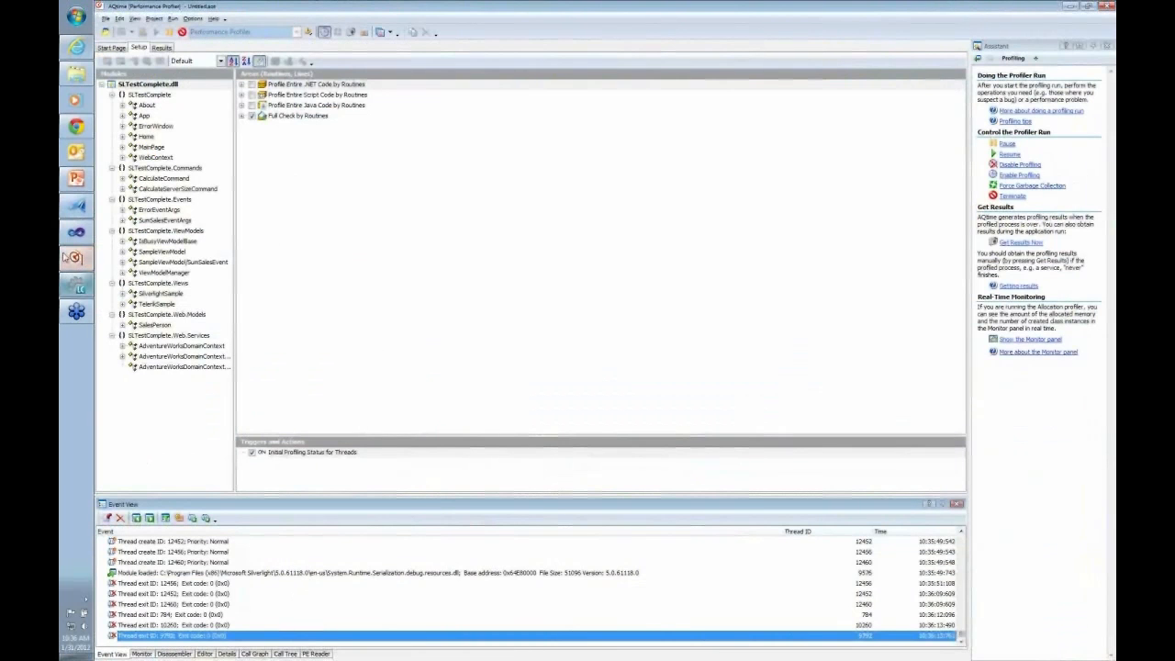
In Internet Explorer, run the Telerik sample's Calculate operation, dismiss the sum message, and close the browser to end the profiling run
left_click(77, 46)
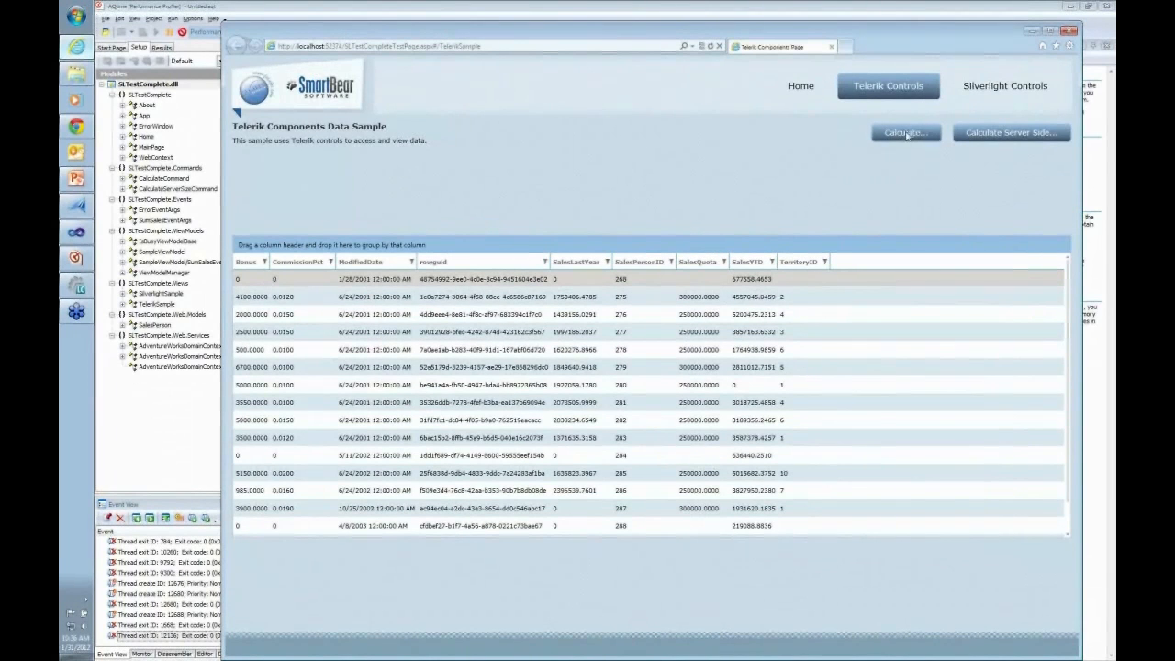
left_click(907, 134)
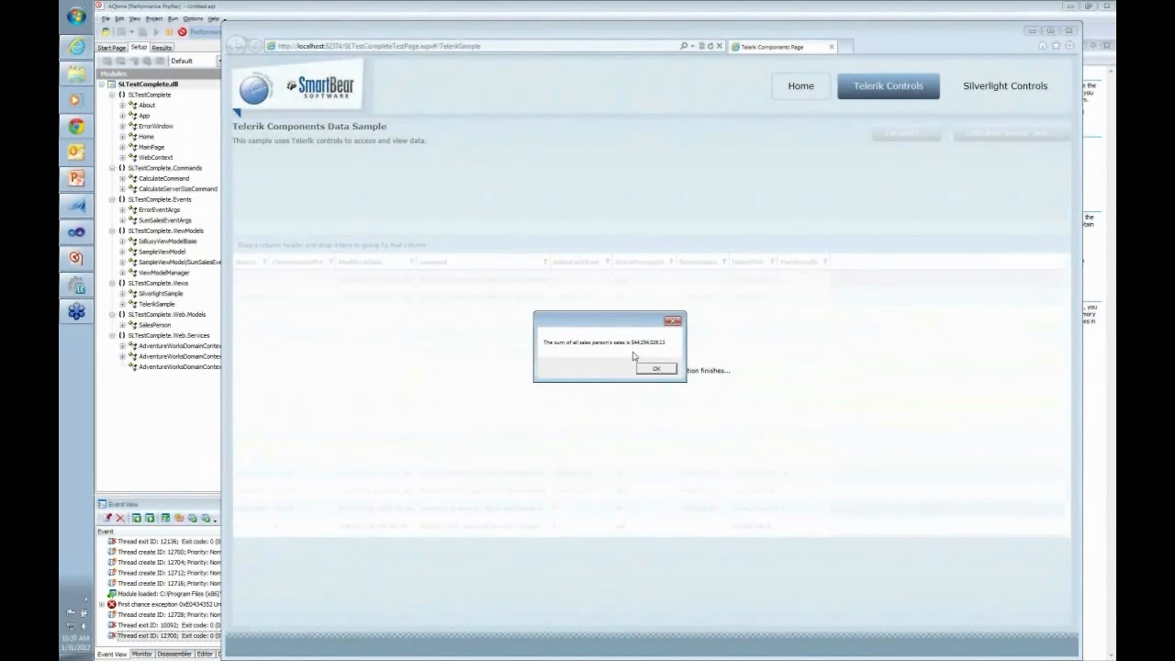
left_click(656, 369)
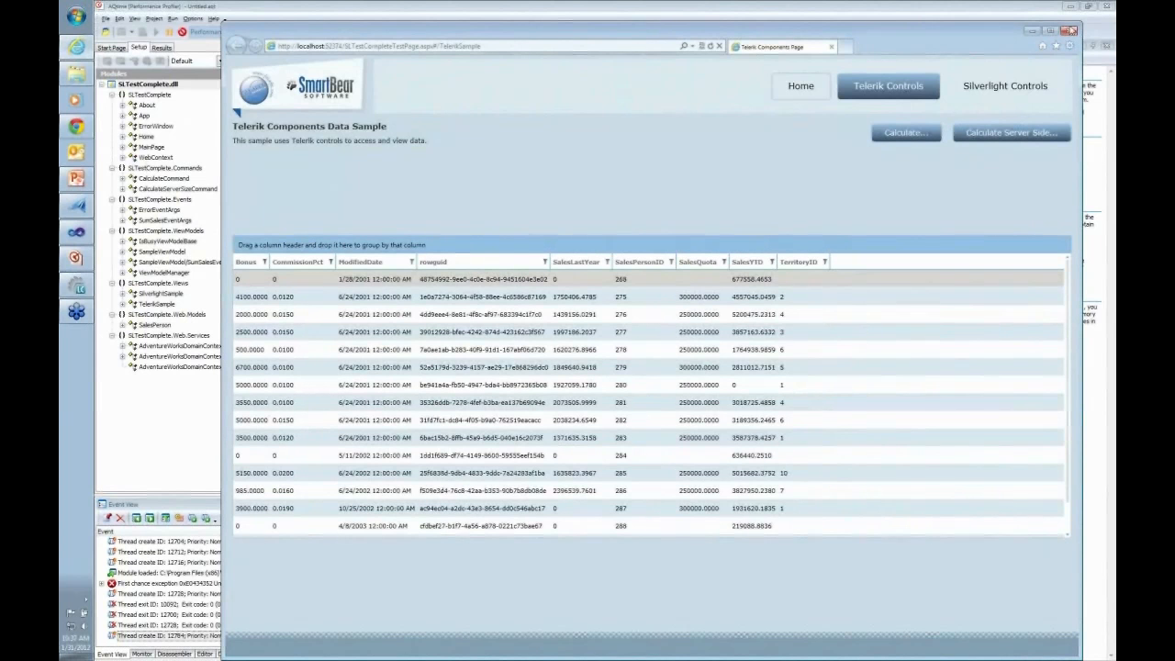
left_click(1069, 33)
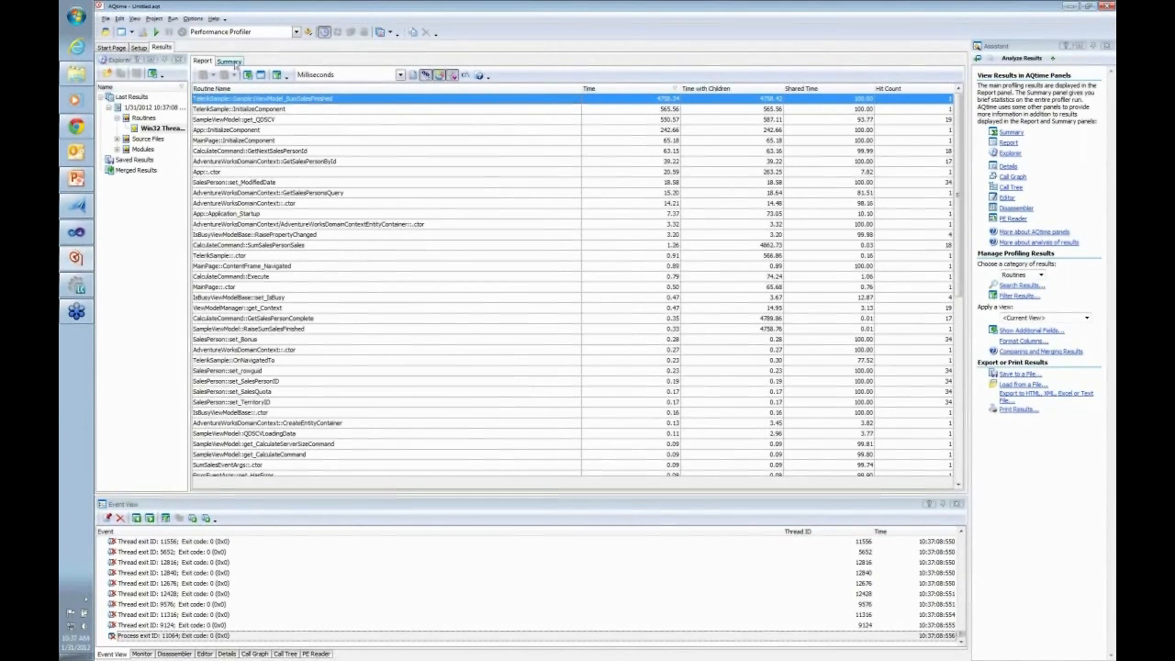
Review the profiling summary, expanding the worst performance (body only) hot spots, and return to the routines report
left_click(228, 61)
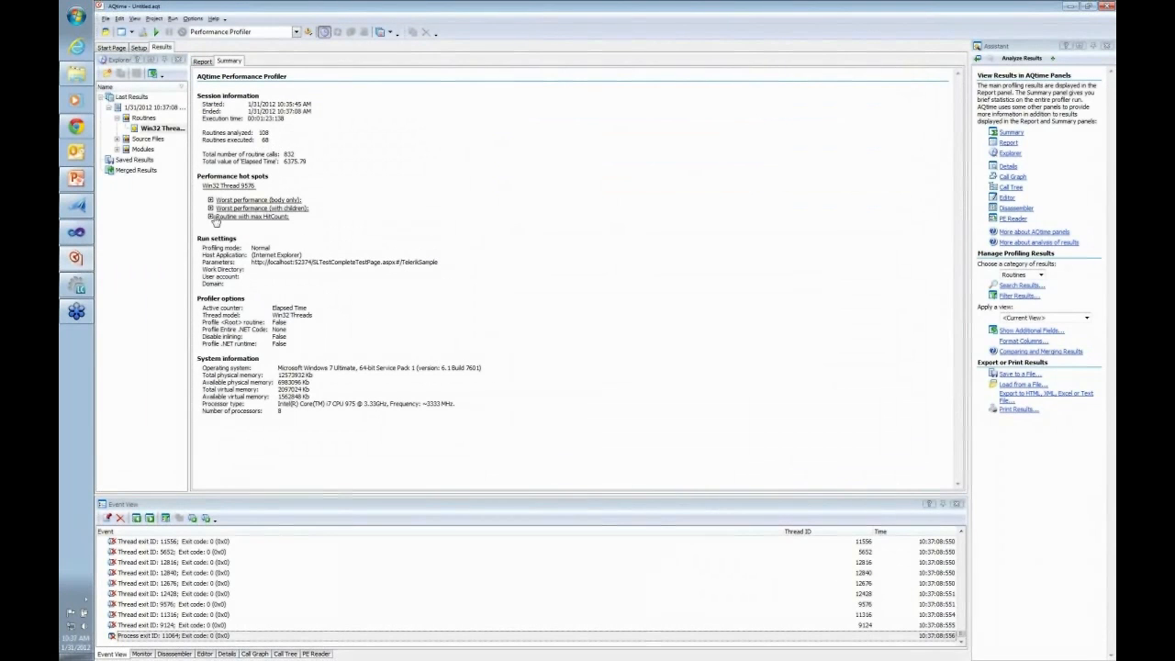
left_click(210, 201)
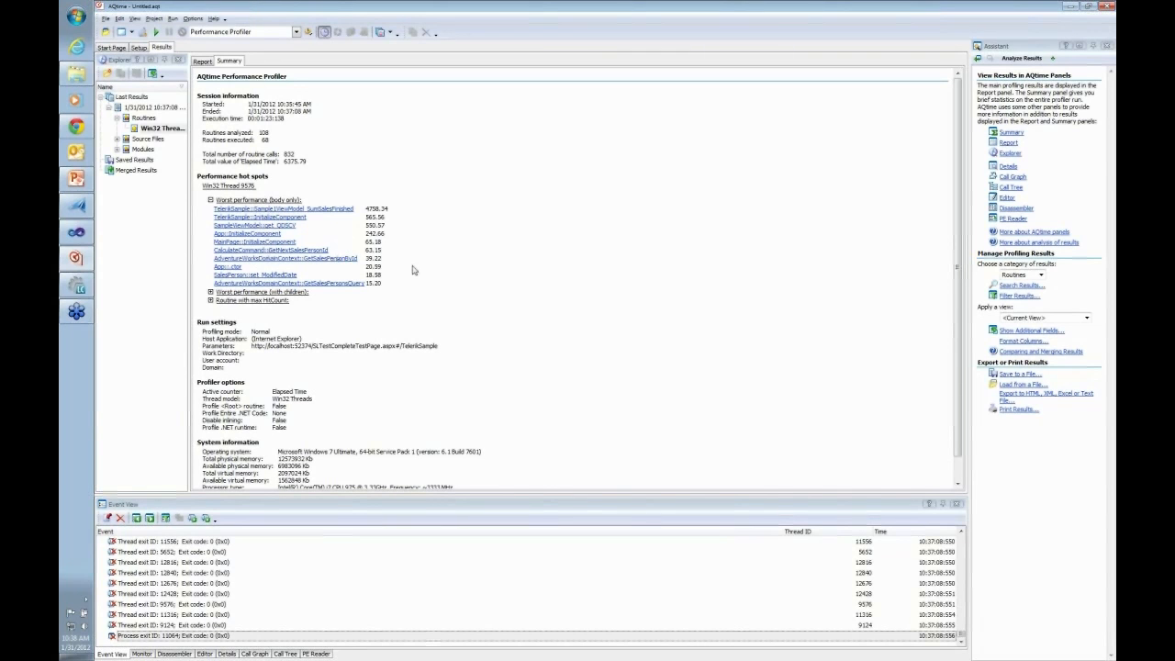
scroll(413, 277, "down", 2)
scroll(412, 278, "up", 2)
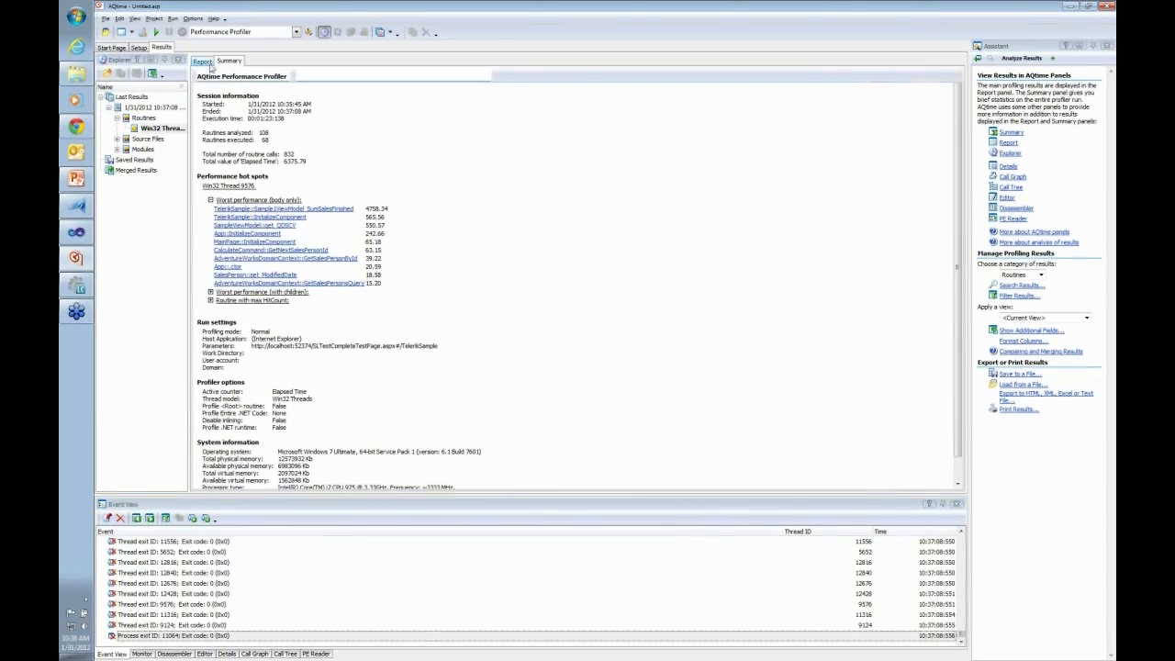
left_click(204, 62)
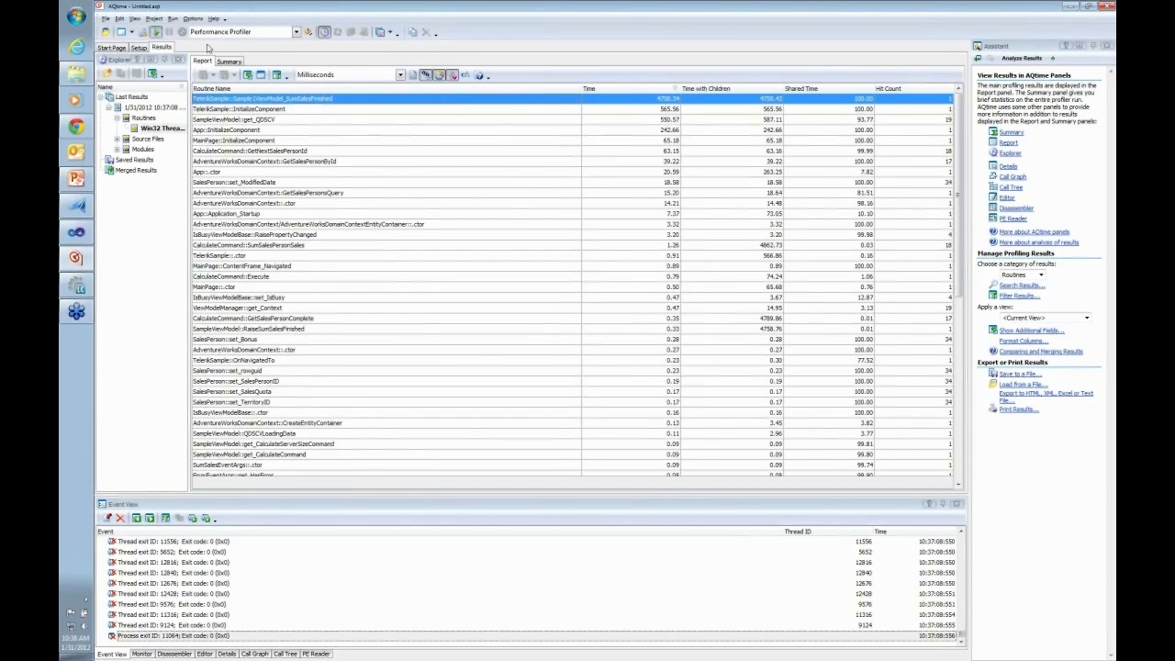
Start a second profiling run, perform the Calculate Server Side operation in Internet Explorer, dismiss the sum message, and close the browser
left_click(604, 395)
left_click(564, 350)
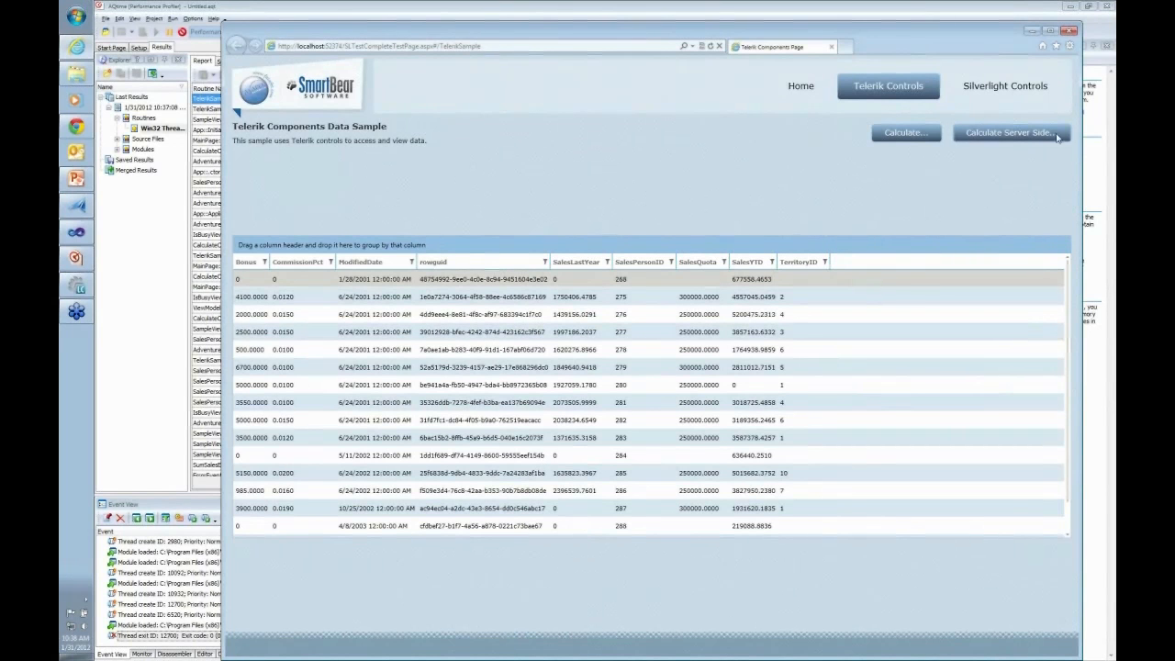
left_click(1027, 137)
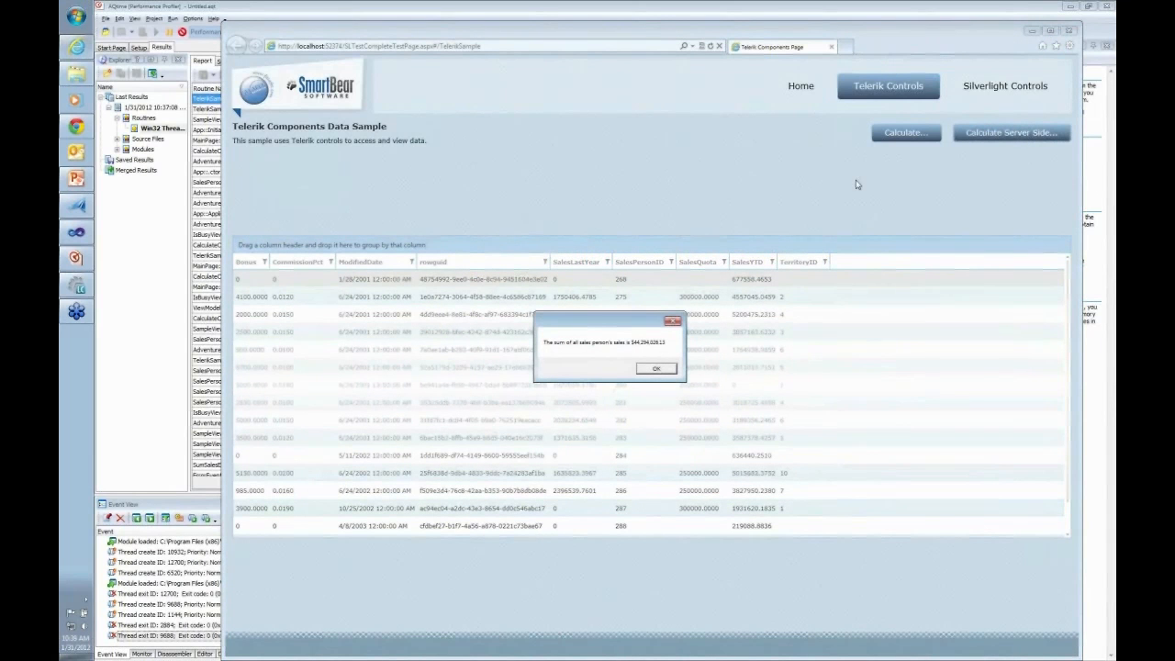
left_click(659, 369)
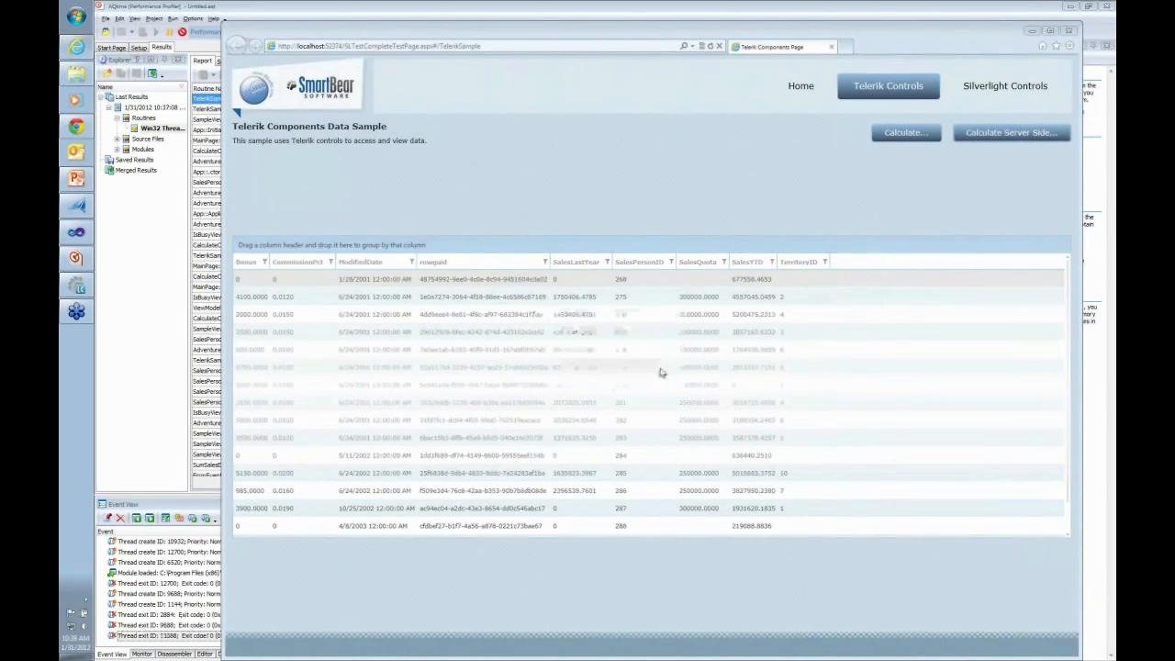
left_click(1068, 31)
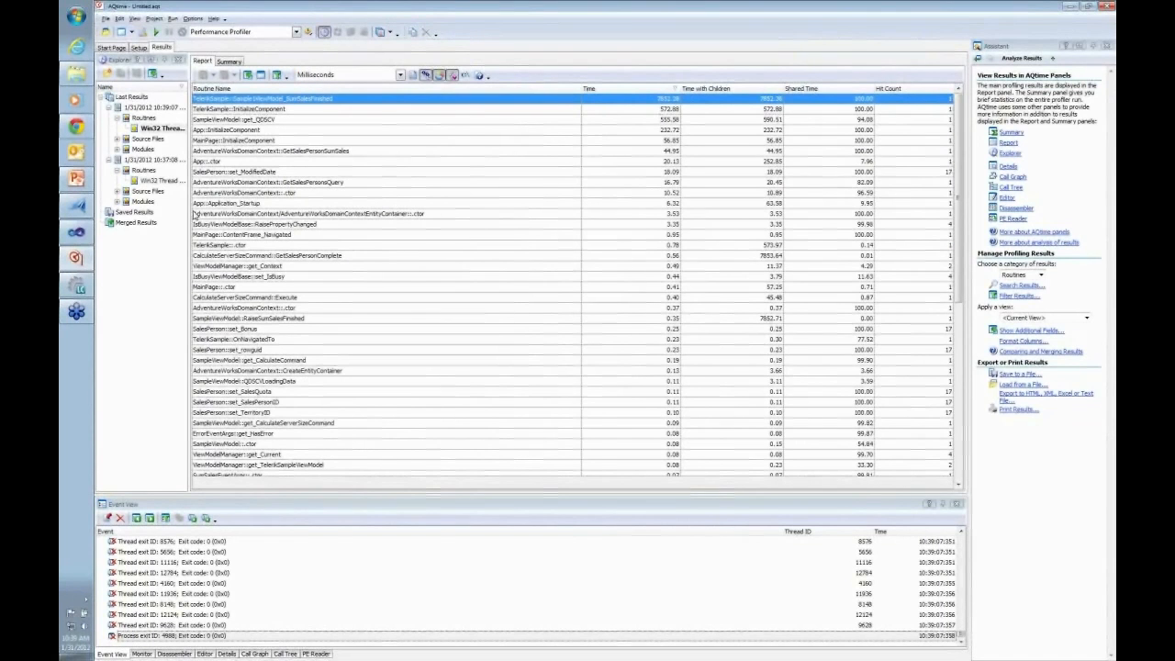
Select the Win32 thread results under Routines of both profiling runs and open the settings for comparing them
left_click(156, 130)
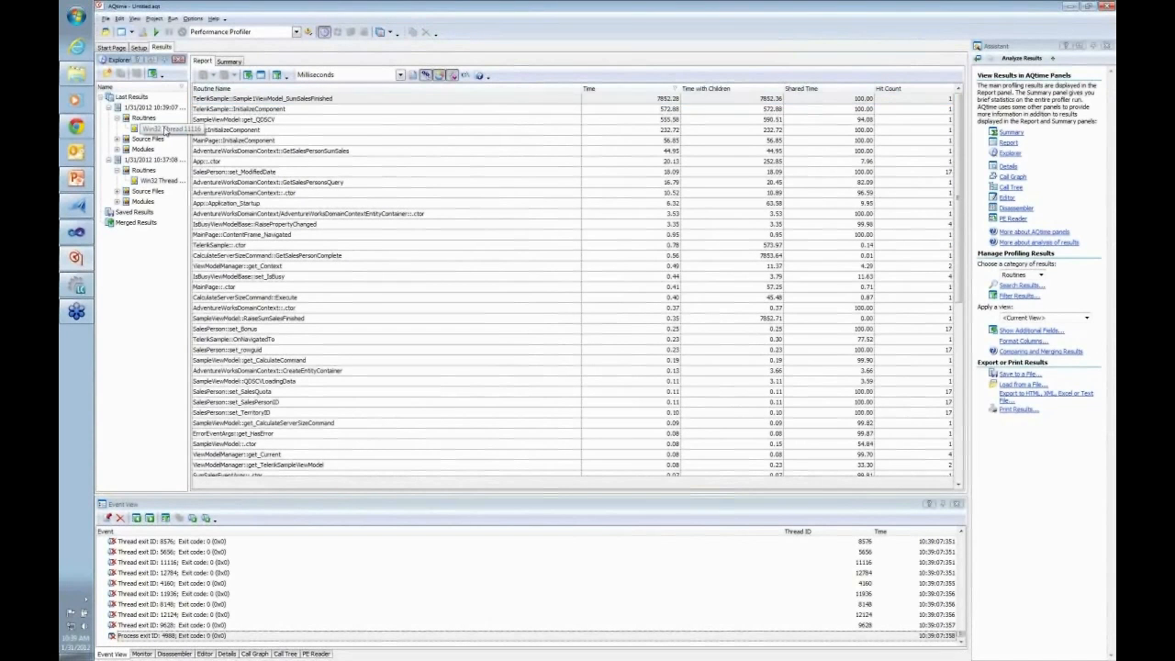
left_click(163, 130)
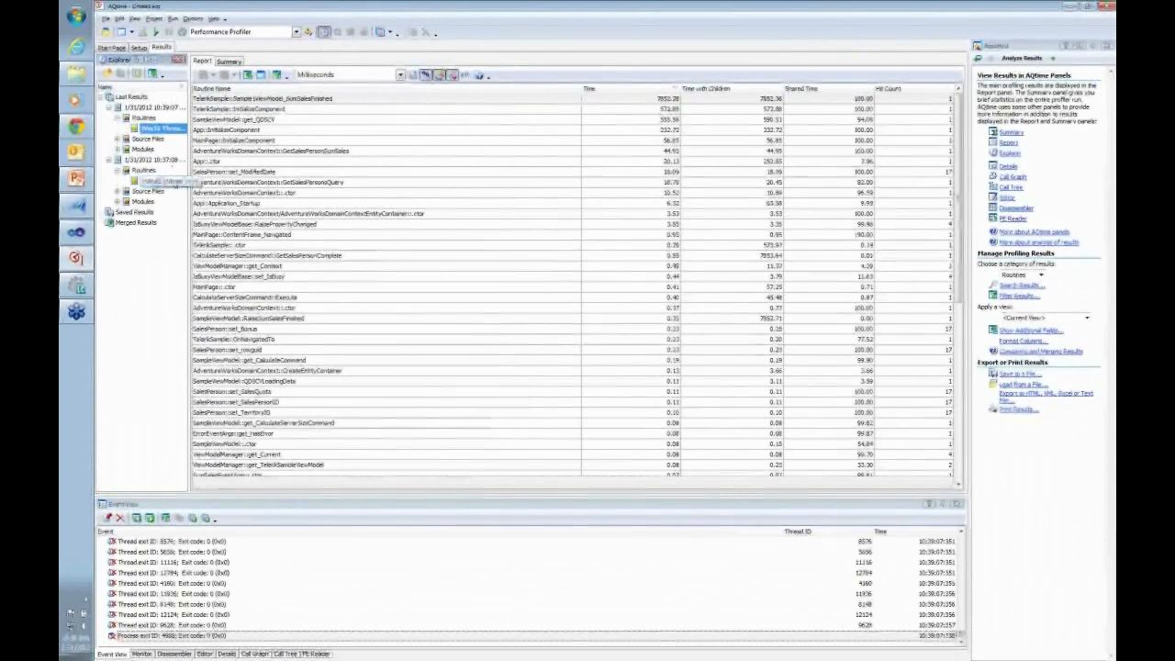
left_click(167, 181)
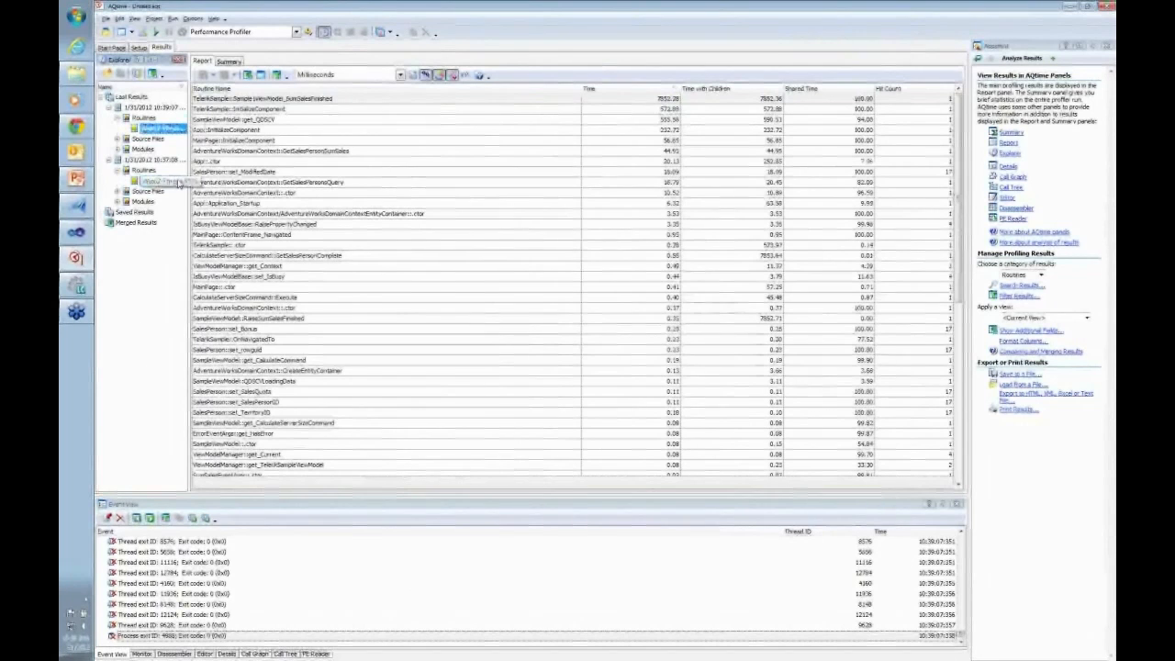
right_click(178, 180)
left_click(215, 233)
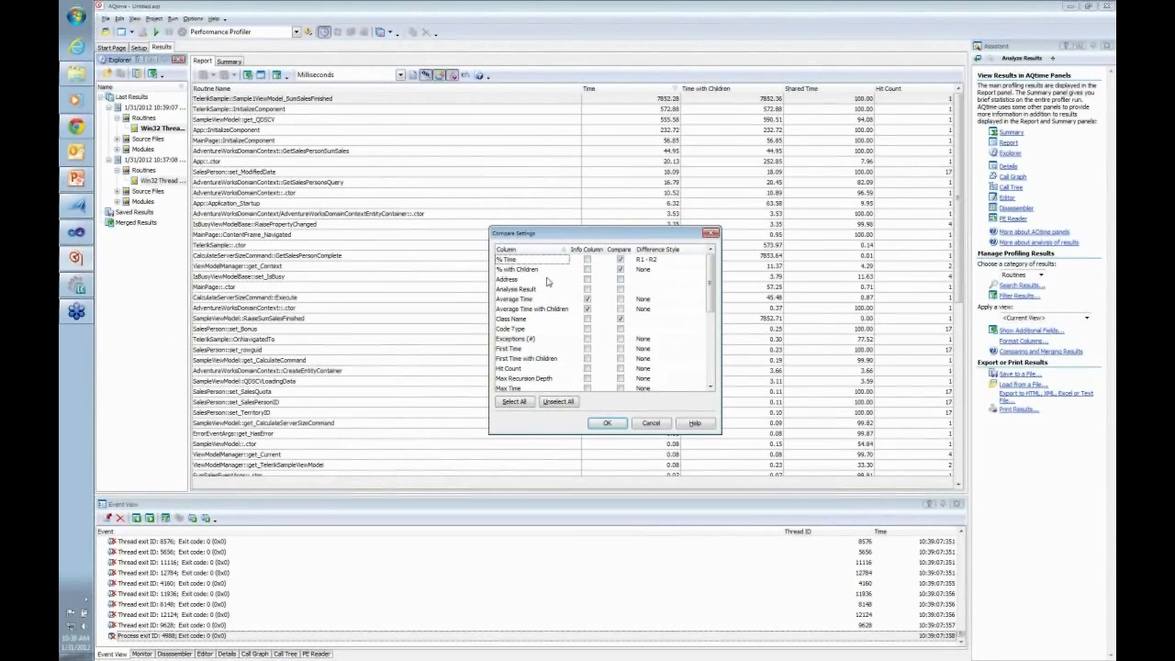
Keep Result1 - Result2 as the difference style for % Time and generate the comparison of the two results
left_click(689, 260)
left_click(701, 261)
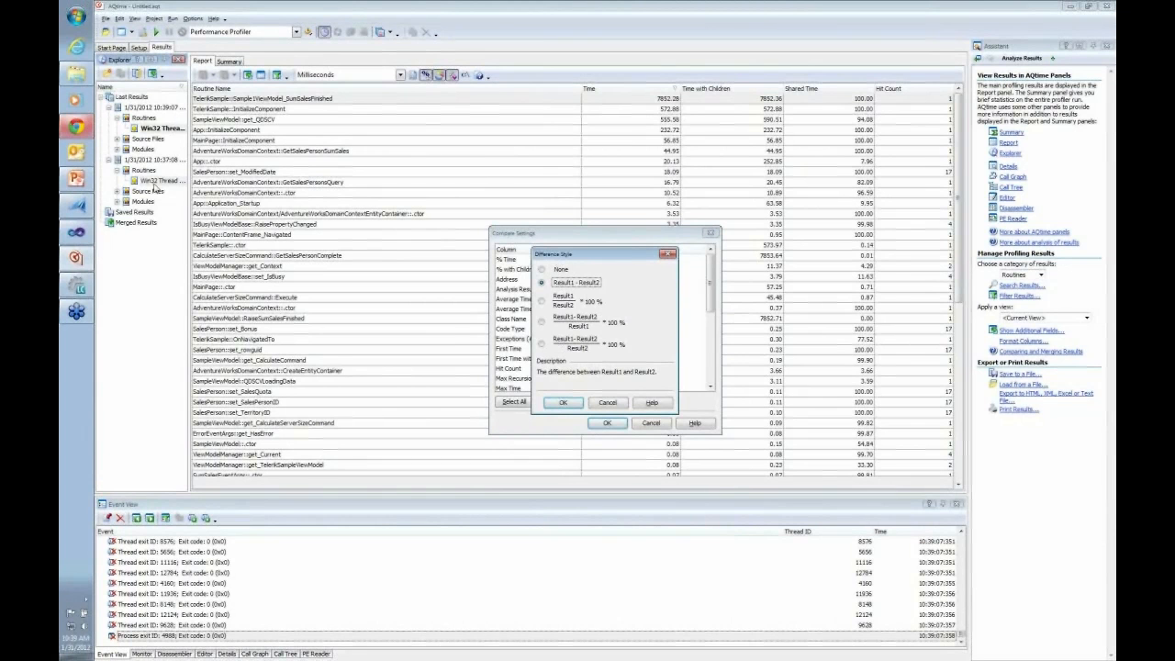
left_click(563, 403)
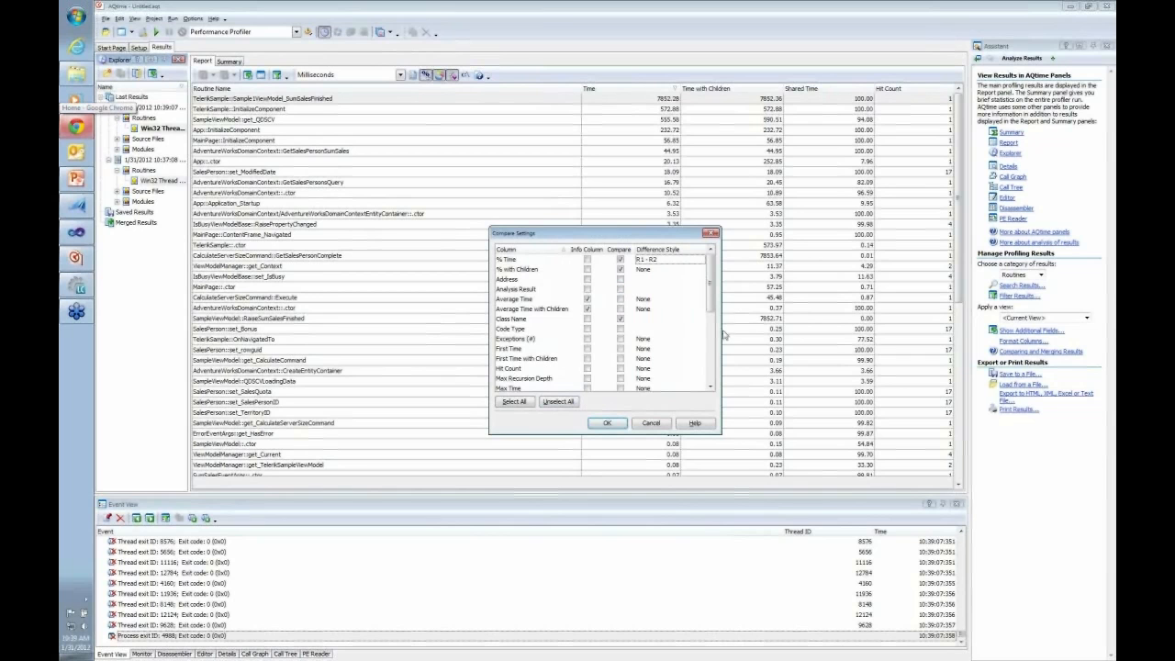
mouse_move(718, 307)
left_mouse_down()
mouse_move(721, 381)
mouse_move(717, 303)
left_mouse_up()
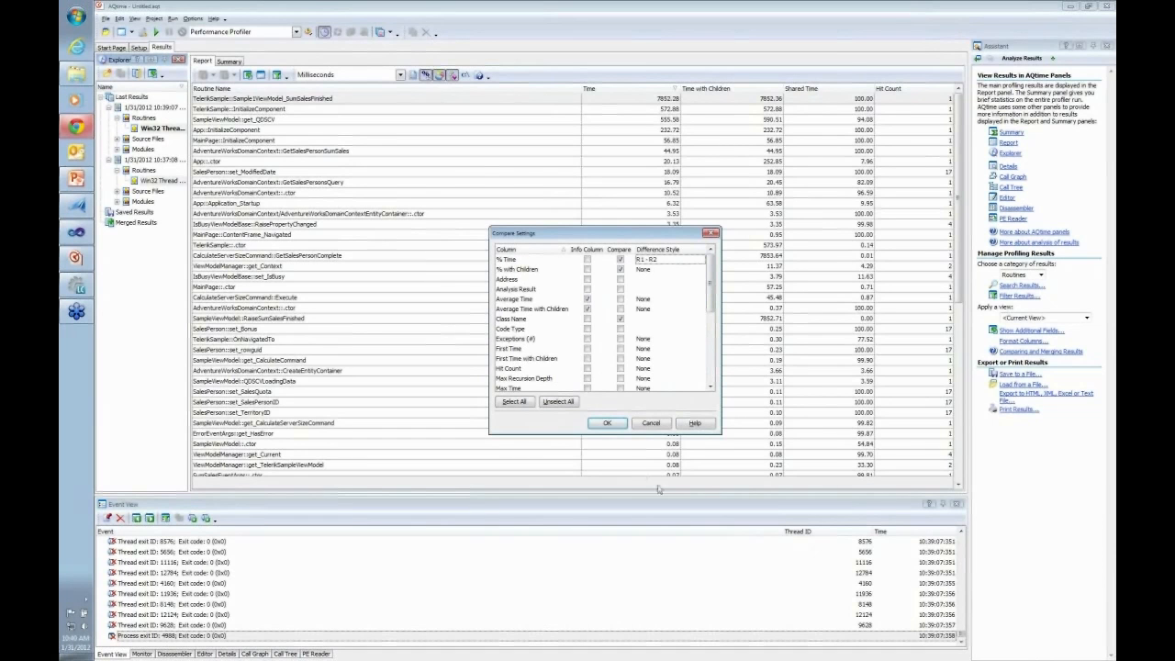
left_click(614, 425)
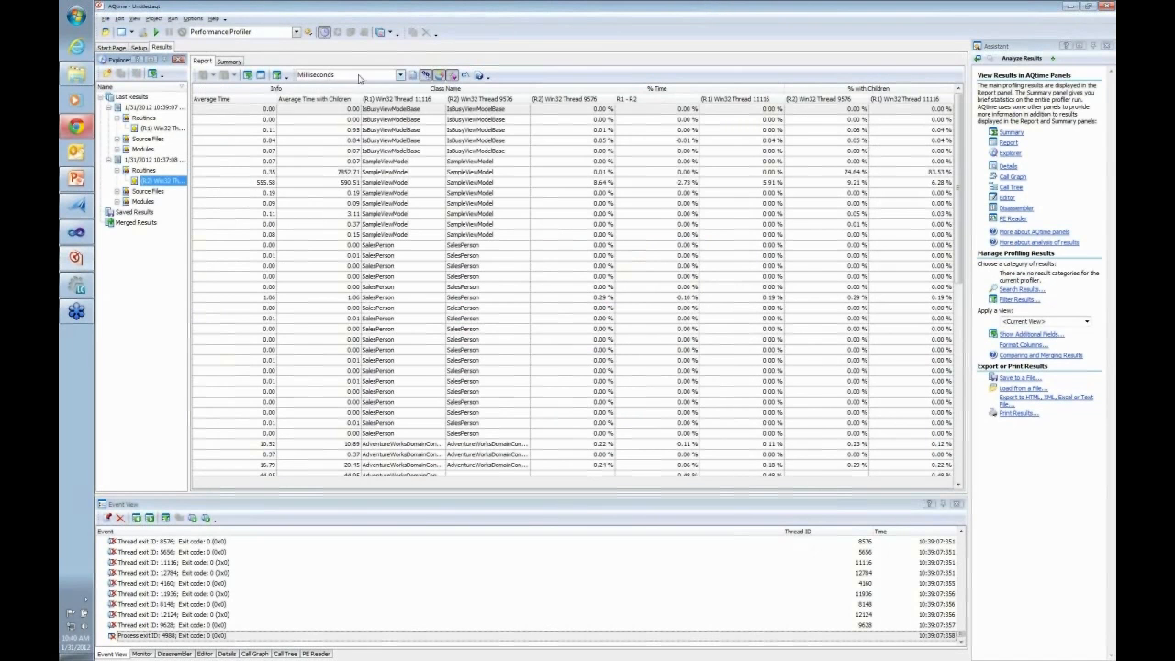
Check the available time units and highlight the comparison's SampleViewModel row with 74.64 % with Children in the R2 result
left_click(400, 75)
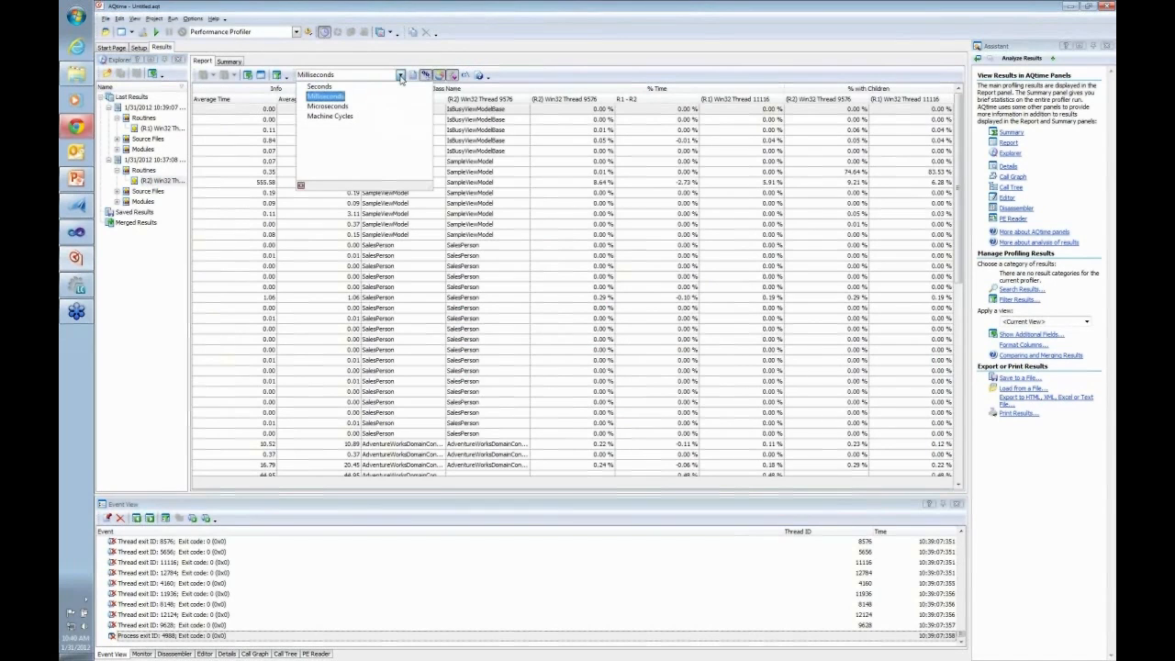
left_click(400, 76)
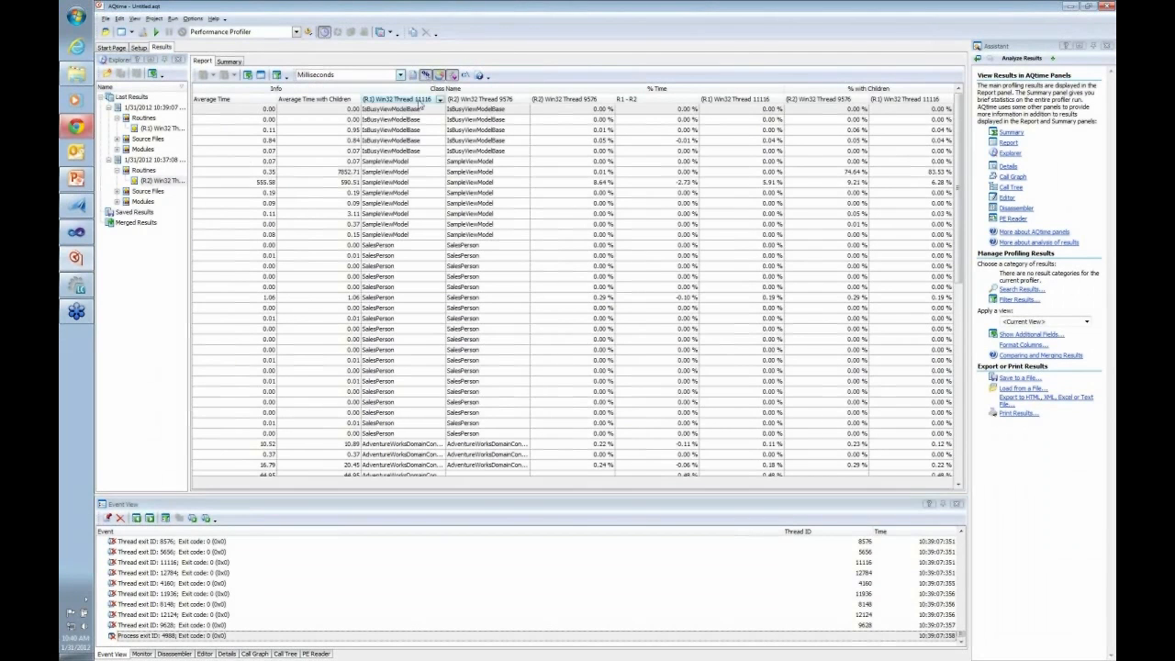
left_click(894, 172)
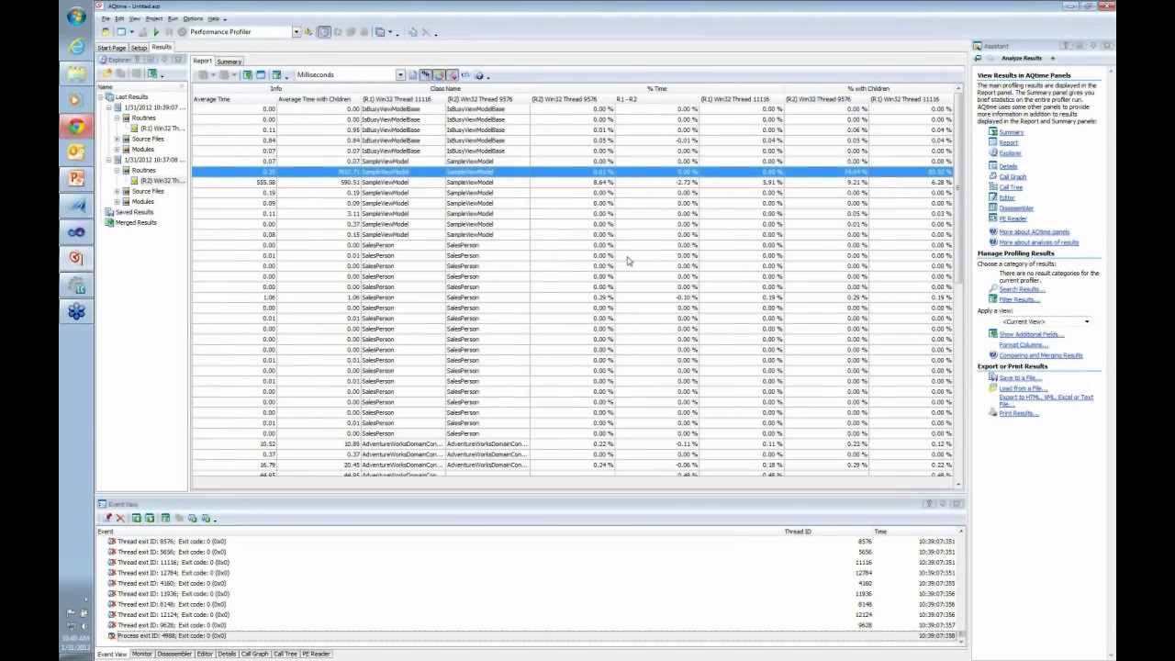